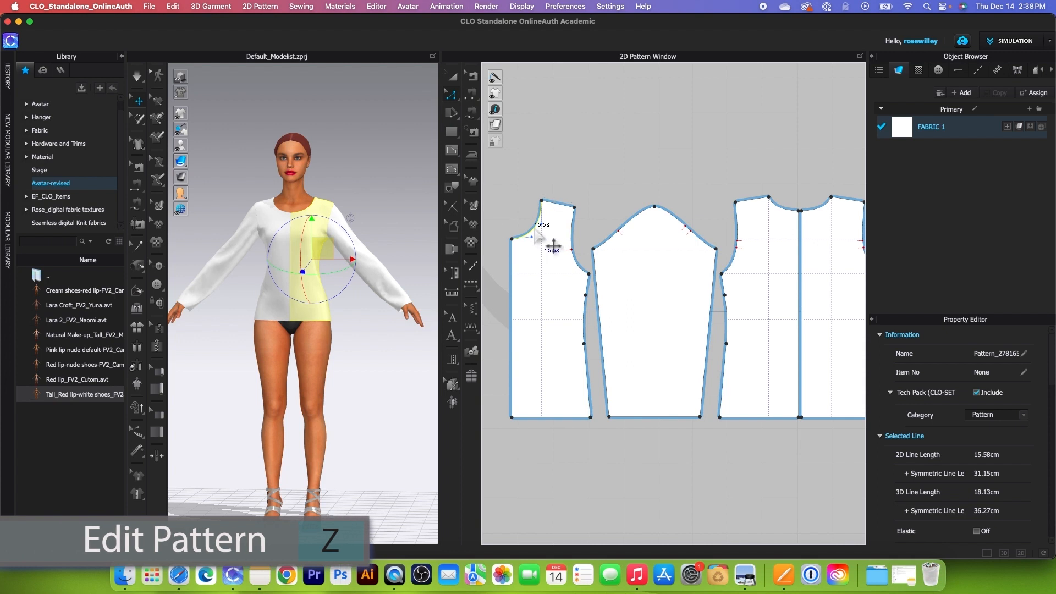
Create two rectangle patterns 15.58 cm wide and 2.2 cm high above the front and sleeve patterns
scroll(537, 231, up, 5)
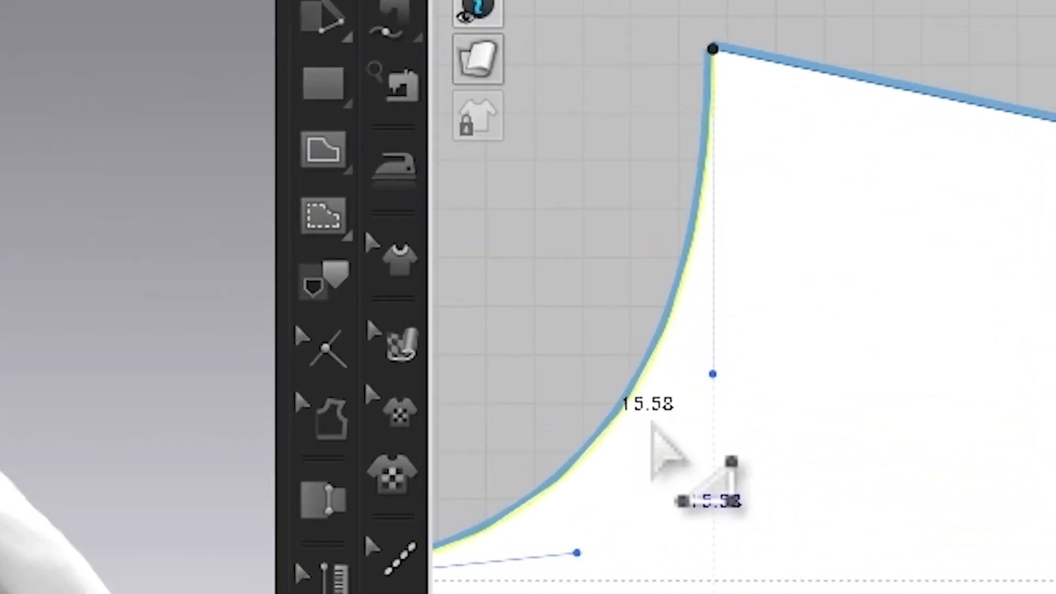
scroll(707, 447, down, 3)
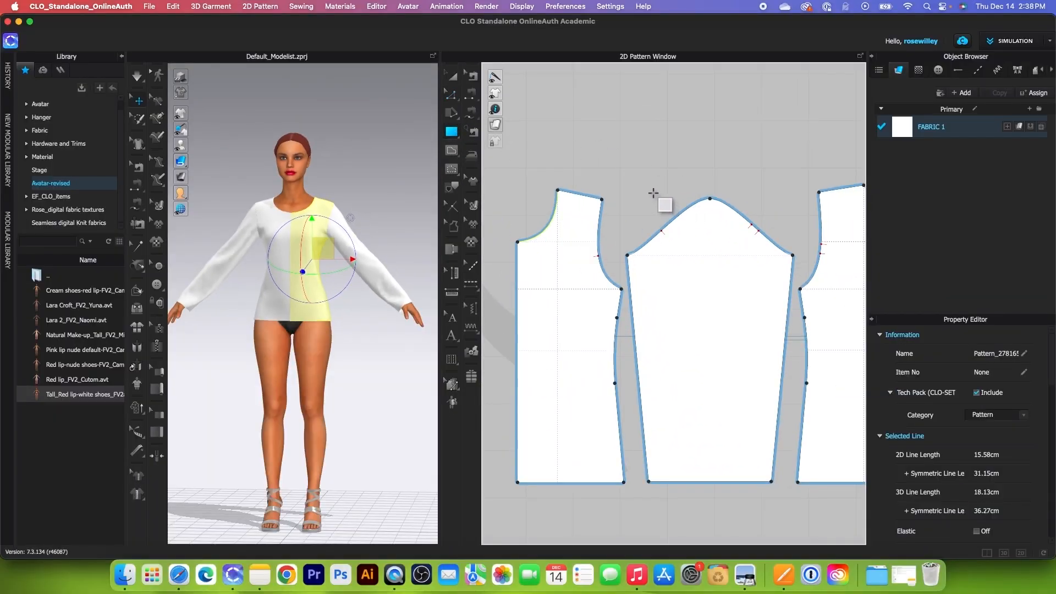
click(647, 188)
text(1)
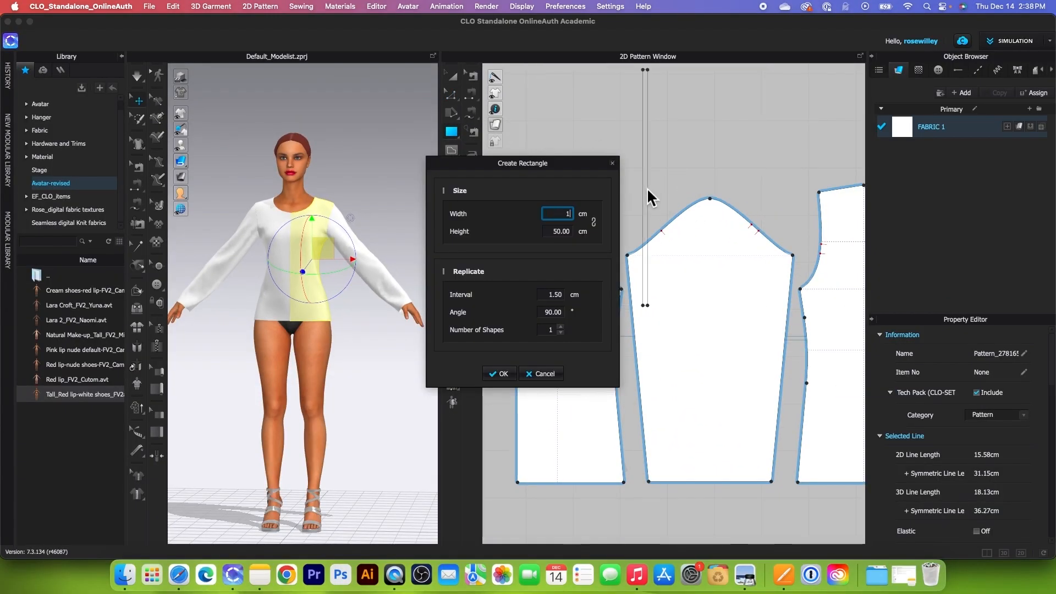
text(5.58)
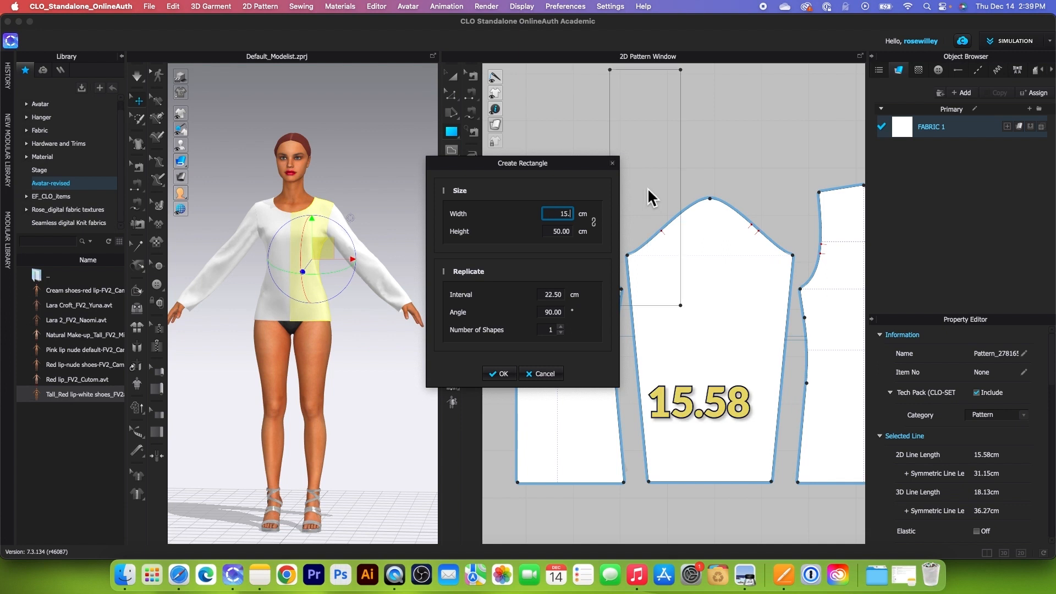
click(558, 231)
text(2.2)
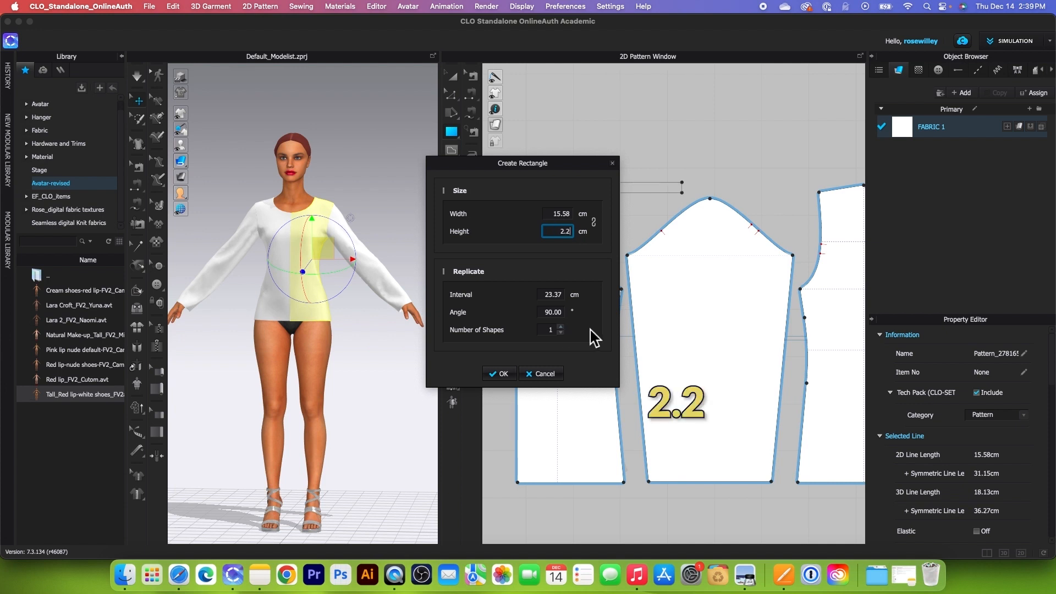
click(560, 327)
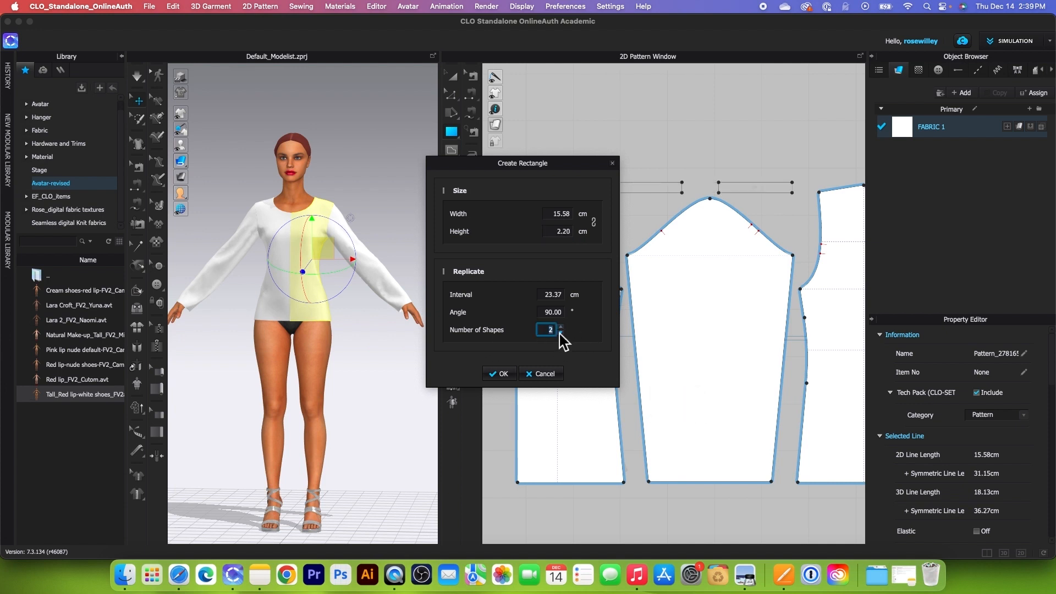
click(503, 374)
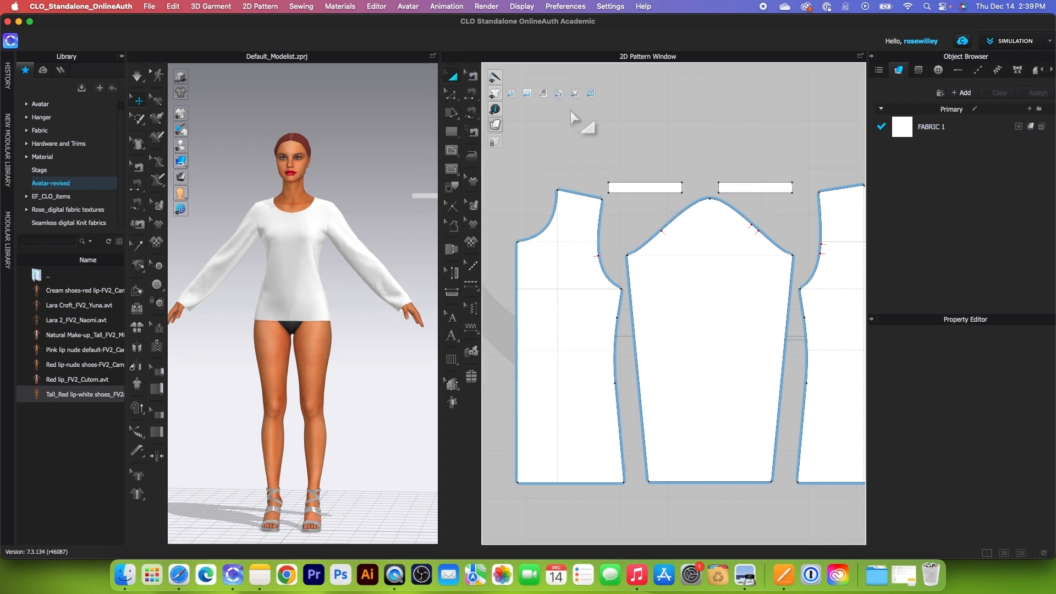
Move one rectangle above the front bodice neckline and the other above the back bodice neckline
drag(676, 191, 583, 161)
scroll(583, 161, down, 3)
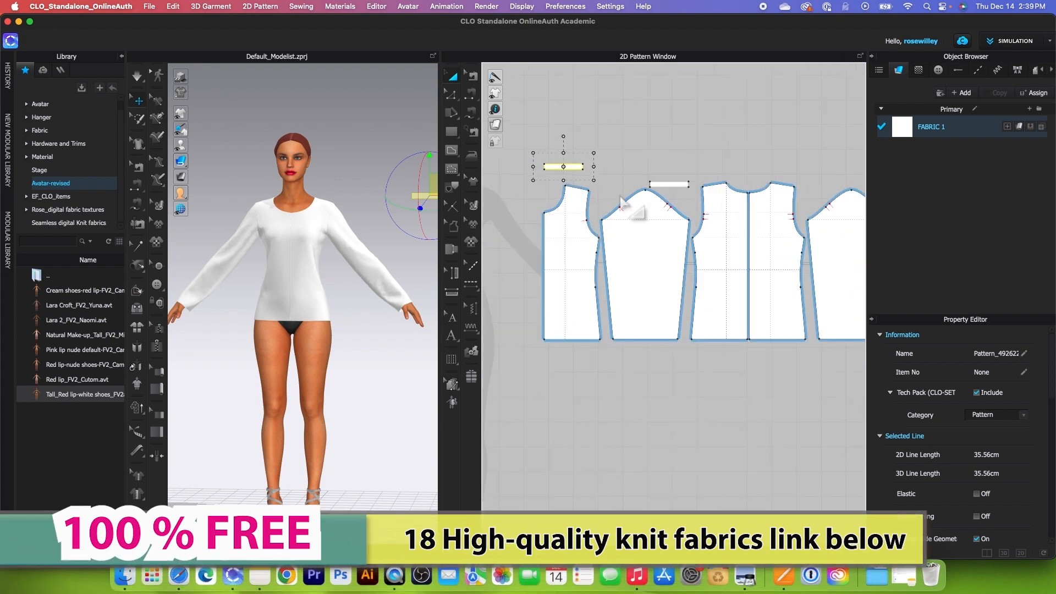
drag(677, 189, 779, 166)
Check the back neckline length and resize the rectangle above the back bodice to a width of 9.96 cm
scroll(787, 233, up, 5)
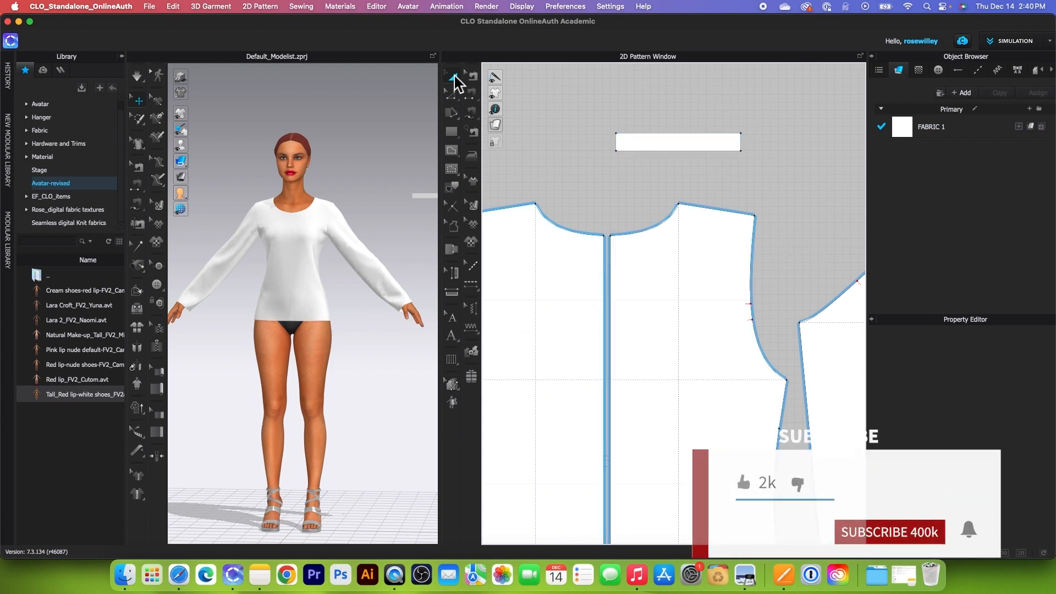
click(459, 102)
click(655, 231)
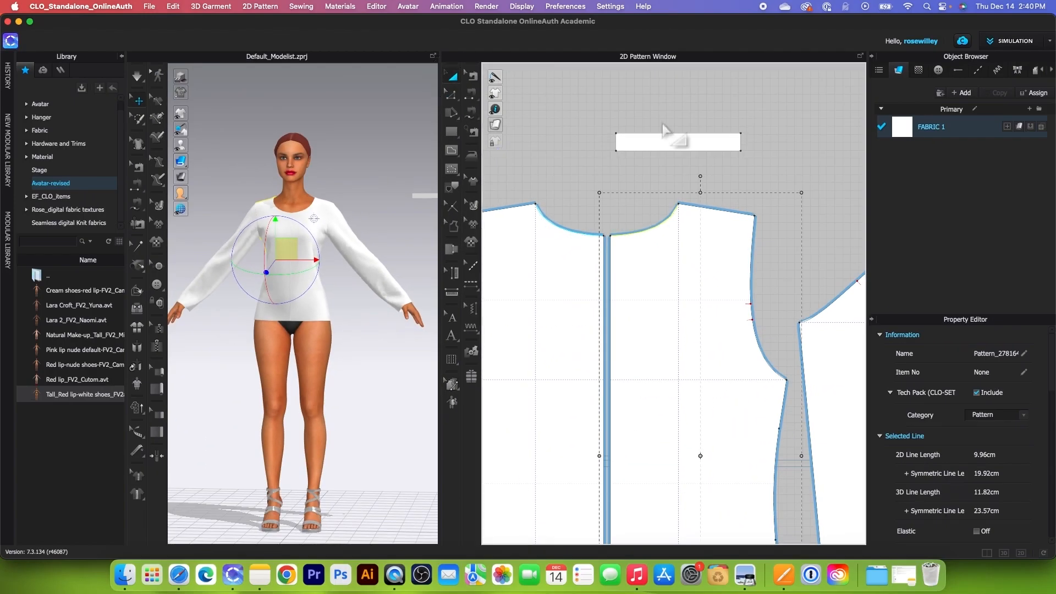
click(695, 144)
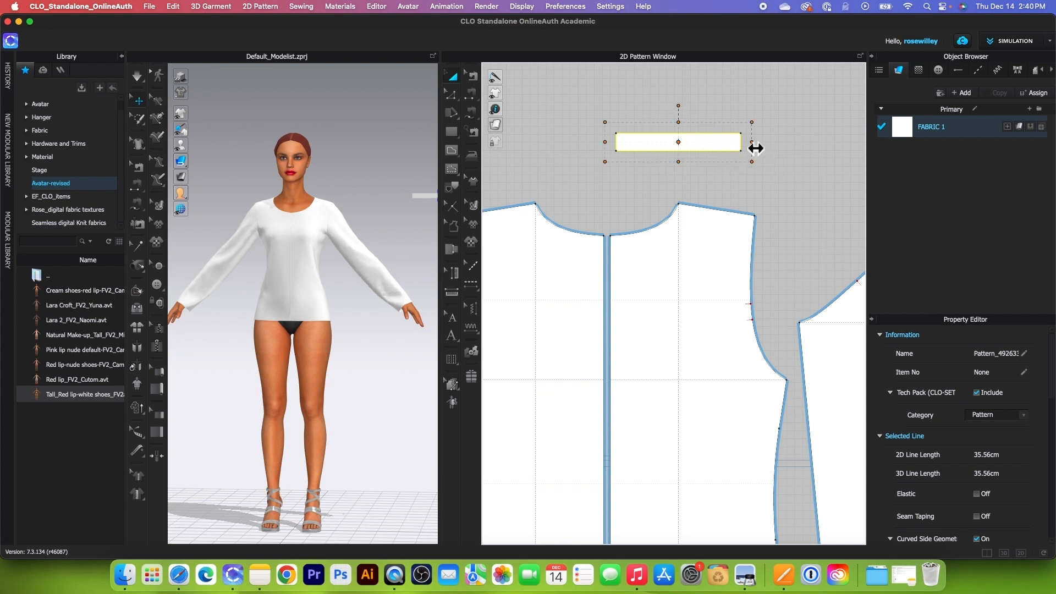
right_drag(752, 144, 733, 144)
click(554, 304)
text(9)
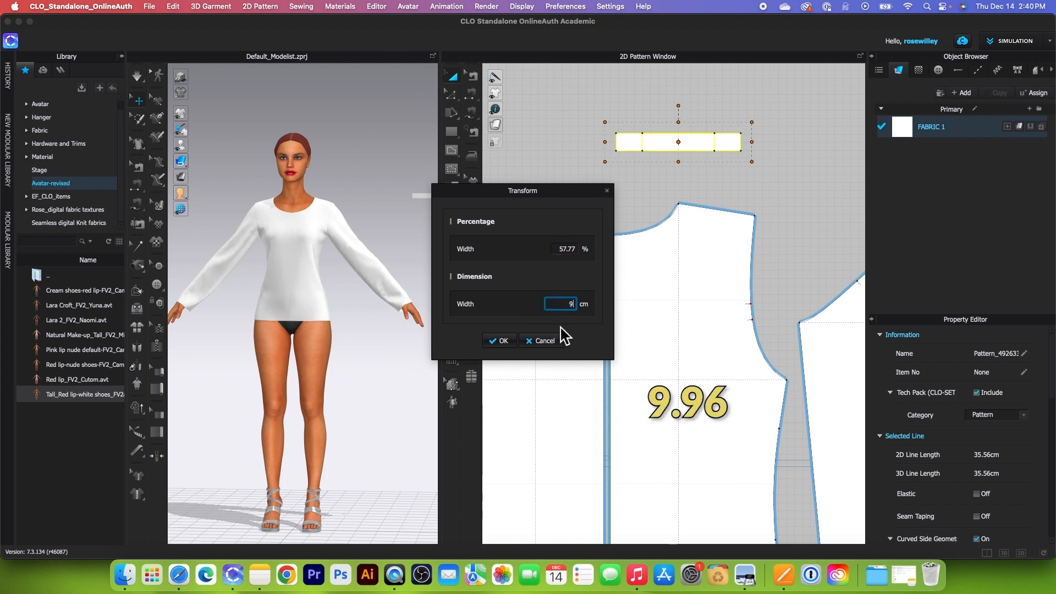
text(.96)
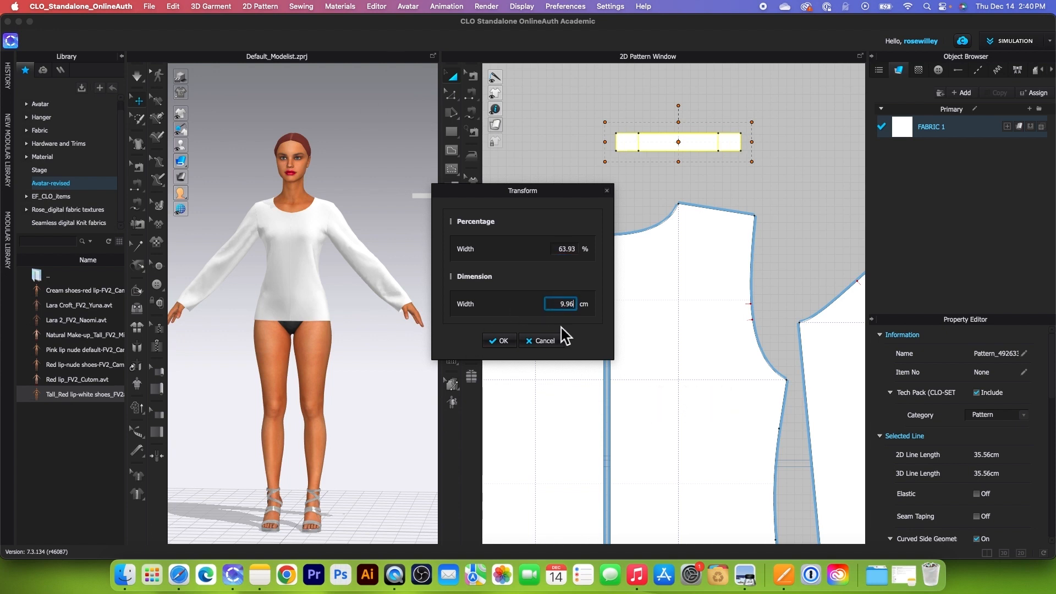
click(507, 347)
Move the shortened rectangle closer to the back neckline's center line
scroll(660, 365, down, 5)
scroll(659, 290, up, 5)
drag(707, 171, 687, 181)
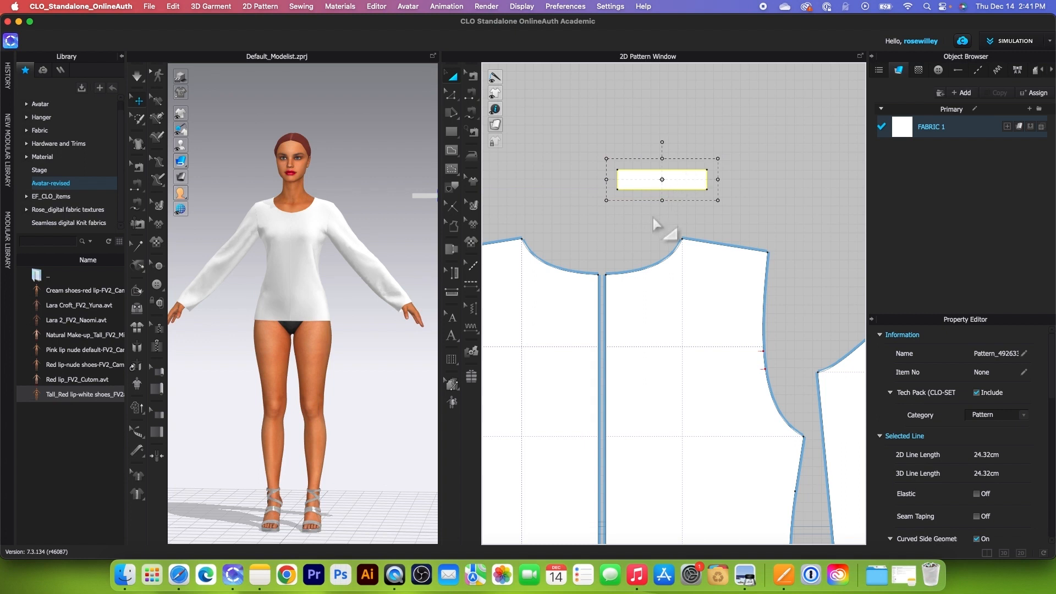
Unfold the back neckband at its inner short edge using Unfold Symmetric Editing (with Sewing)
scroll(709, 196, down, 3)
scroll(709, 198, up, 1)
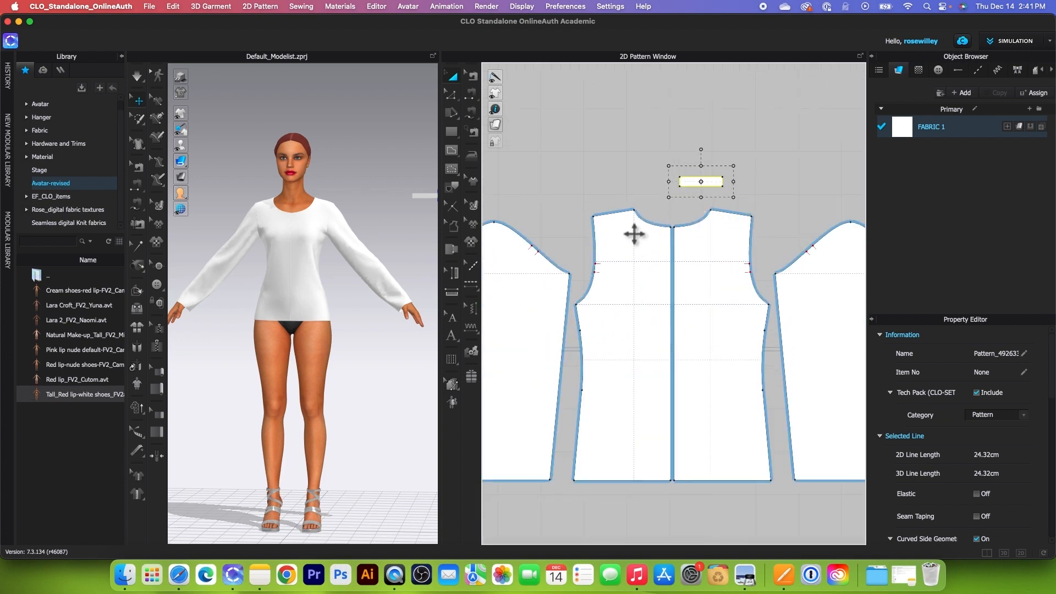
click(452, 96)
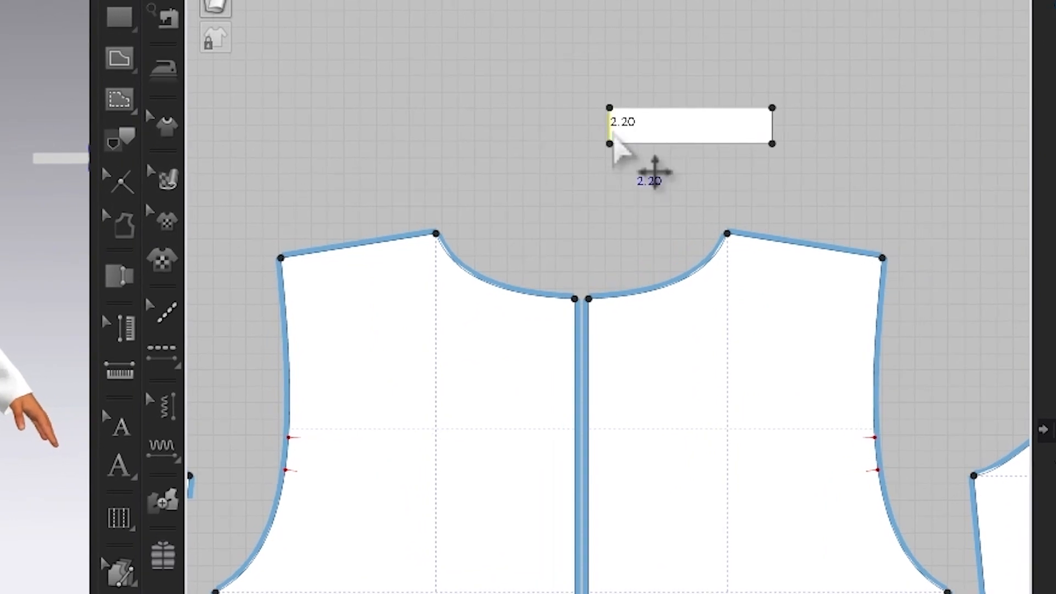
right_click(614, 139)
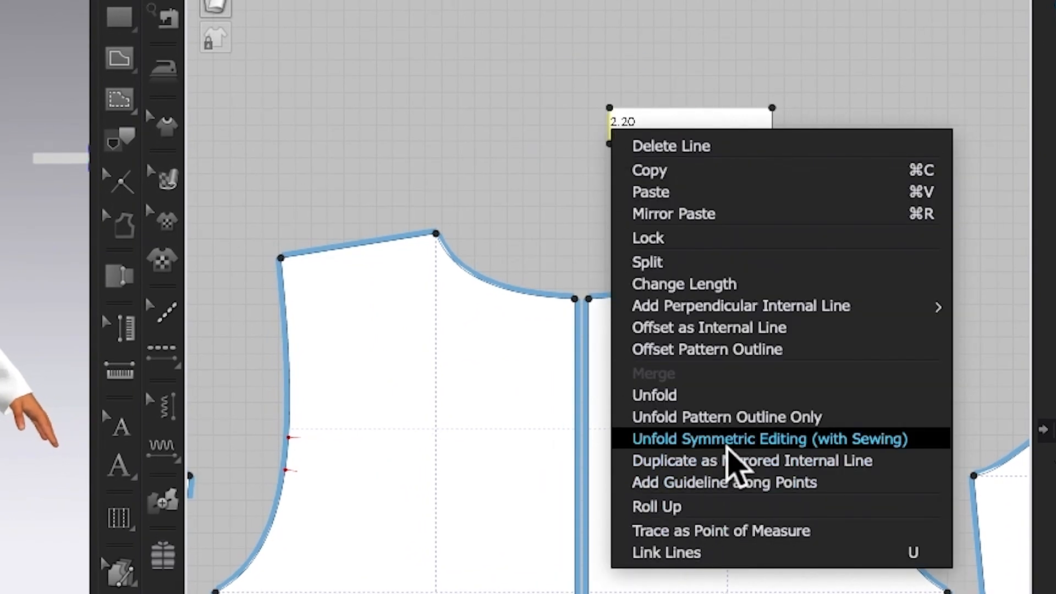
click(772, 440)
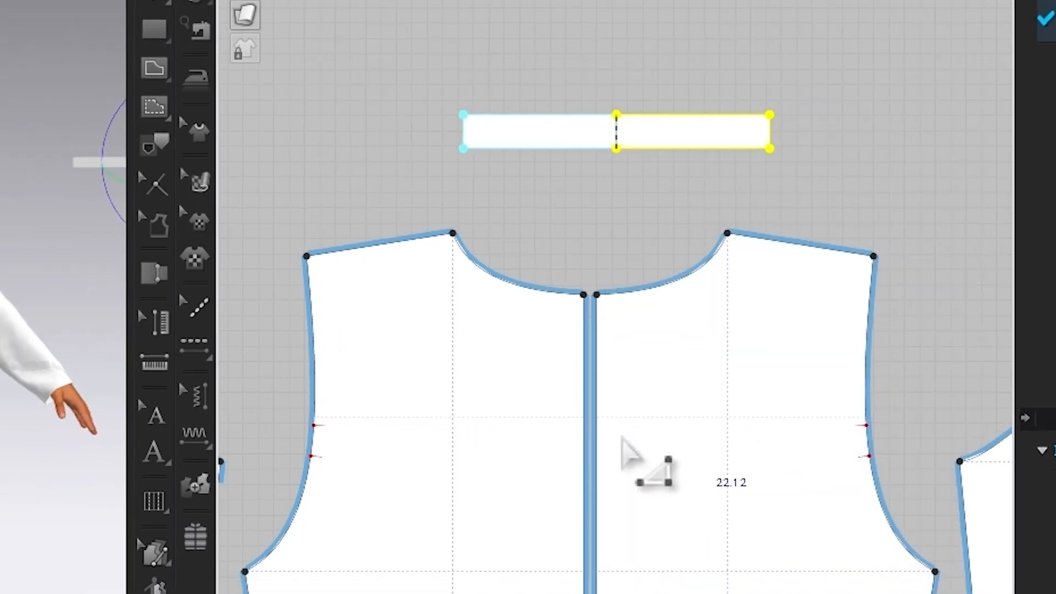
Unfold the front neckband at its center-front short edge using Unfold Symmetric Editing (with Sewing)
scroll(589, 150, up, 10)
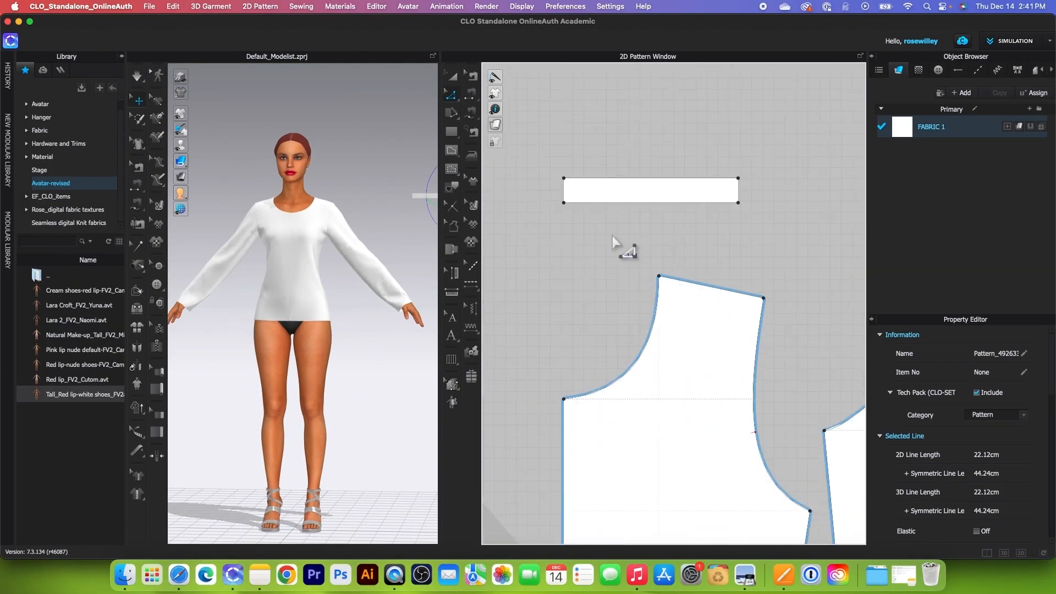
right_click(564, 190)
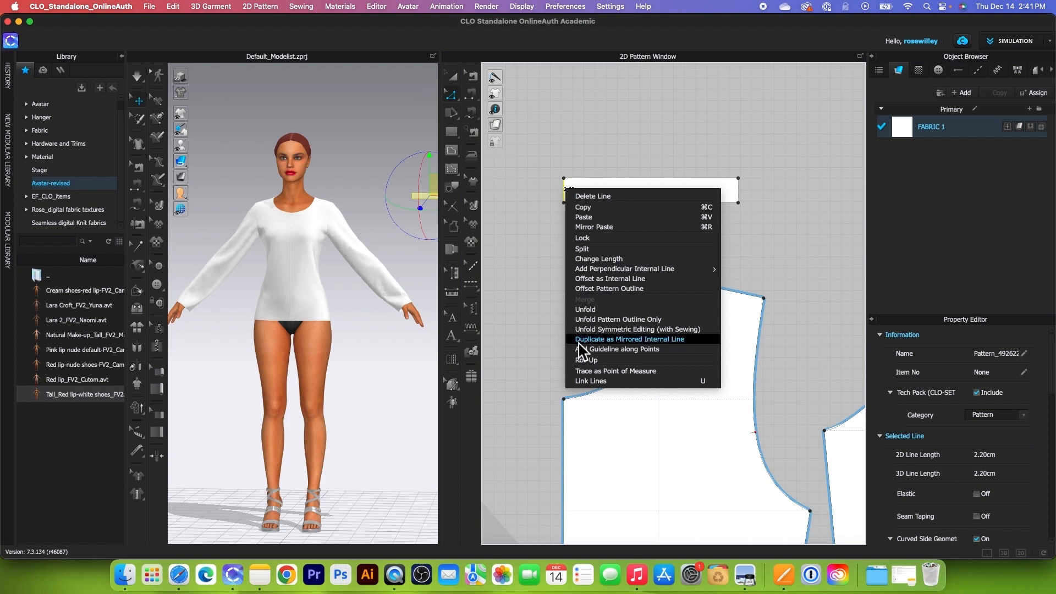
click(635, 329)
scroll(636, 212, down, 5)
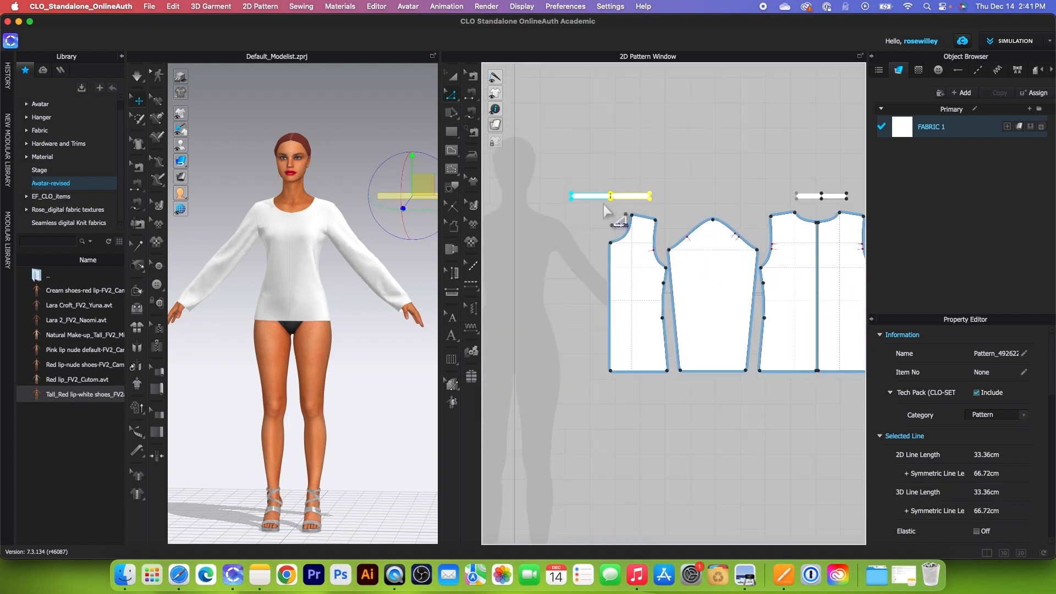
Use Segment Sewing to join the lower edge of the front neckband half to the front neckline curve
scroll(613, 230, down, 3)
scroll(688, 226, up, 4)
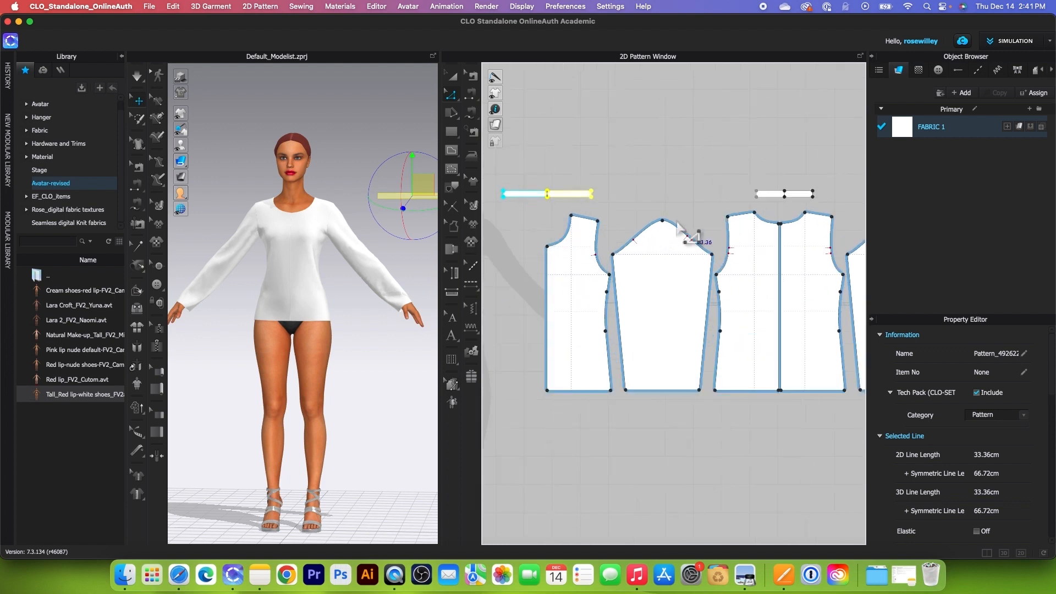
key(n)
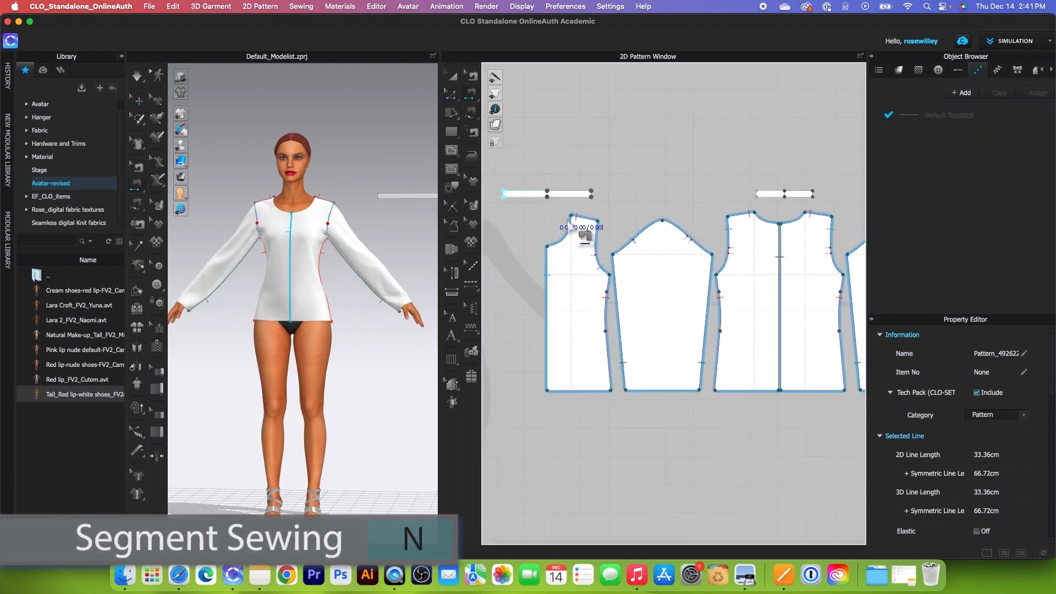
click(568, 195)
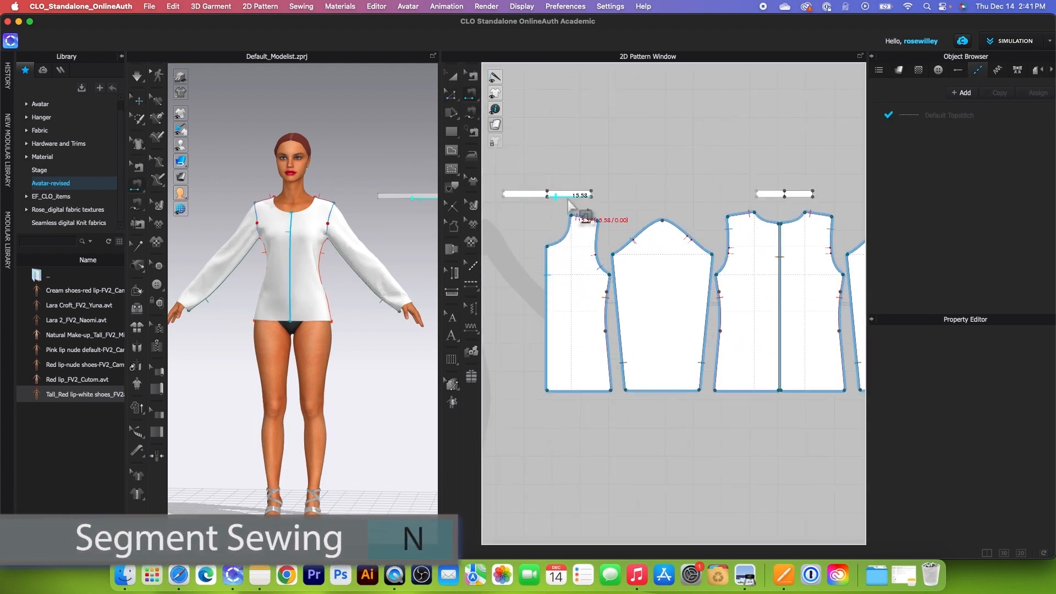
click(568, 241)
Sew the lower edge of the back neckband half to the back neckline curve
scroll(577, 236, down, 2)
scroll(696, 233, up, 5)
scroll(682, 223, up, 2)
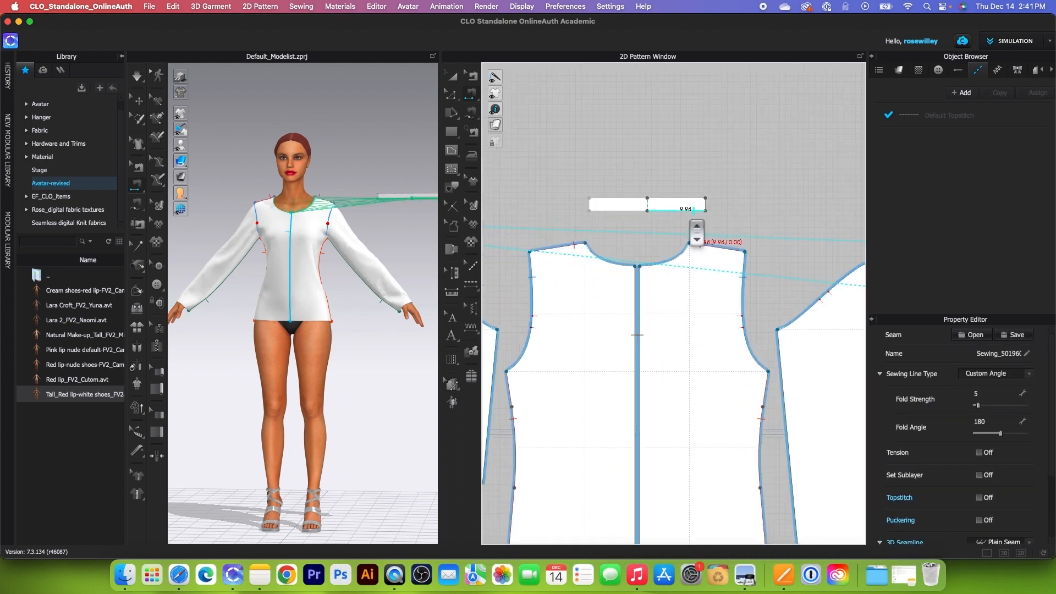
click(656, 265)
scroll(652, 180, down, 3)
Select the front and back neckbands together and place them on the garment neckline with Superimpose (Side)
click(451, 76)
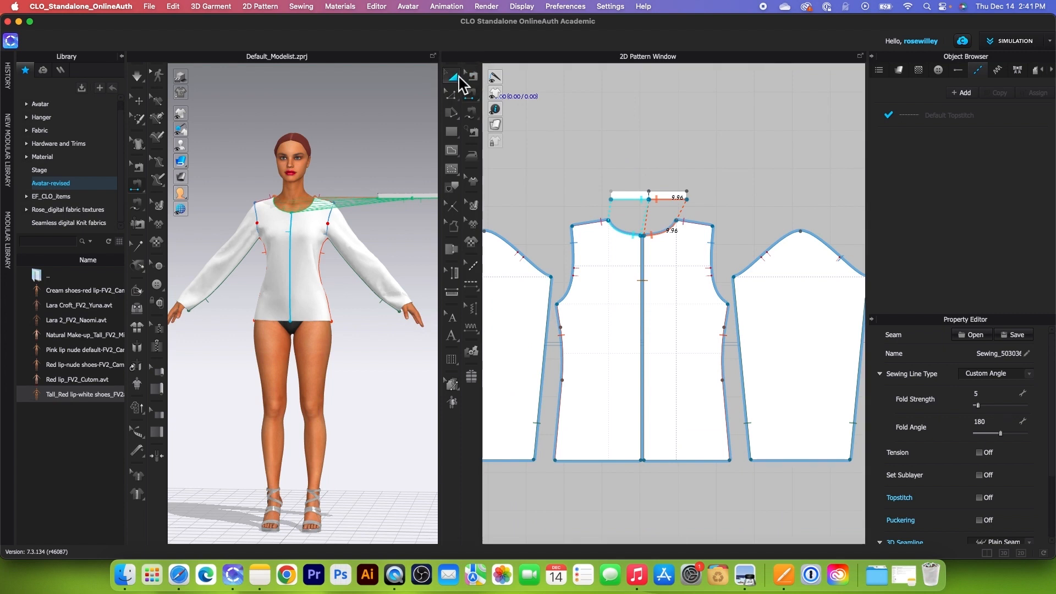
scroll(638, 184, down, 2)
scroll(328, 211, down, 3)
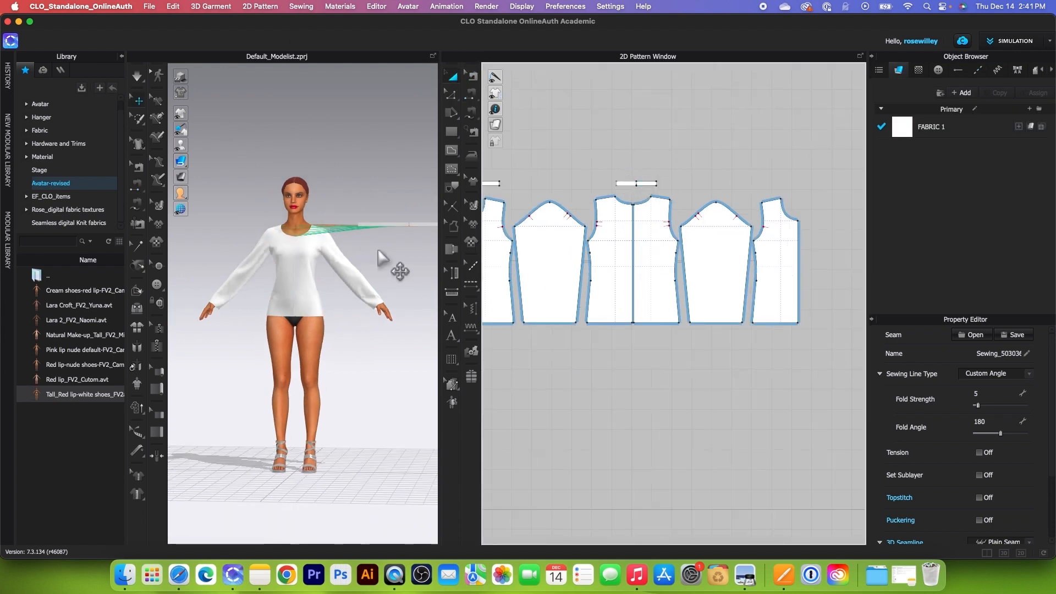
scroll(383, 258, up, 1)
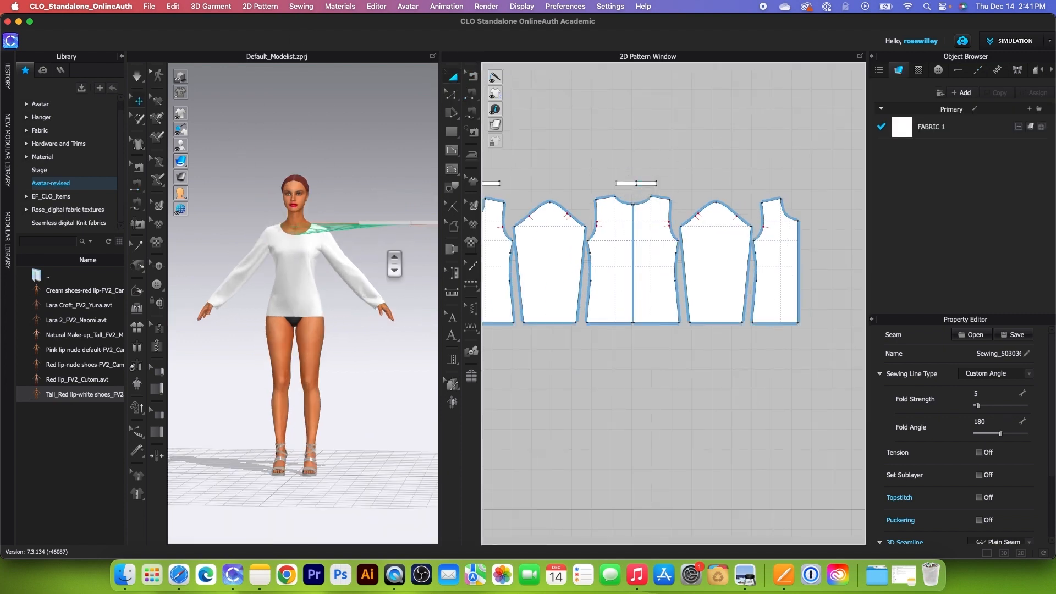
click(659, 192)
scroll(725, 184, down, 5)
scroll(726, 185, up, 4)
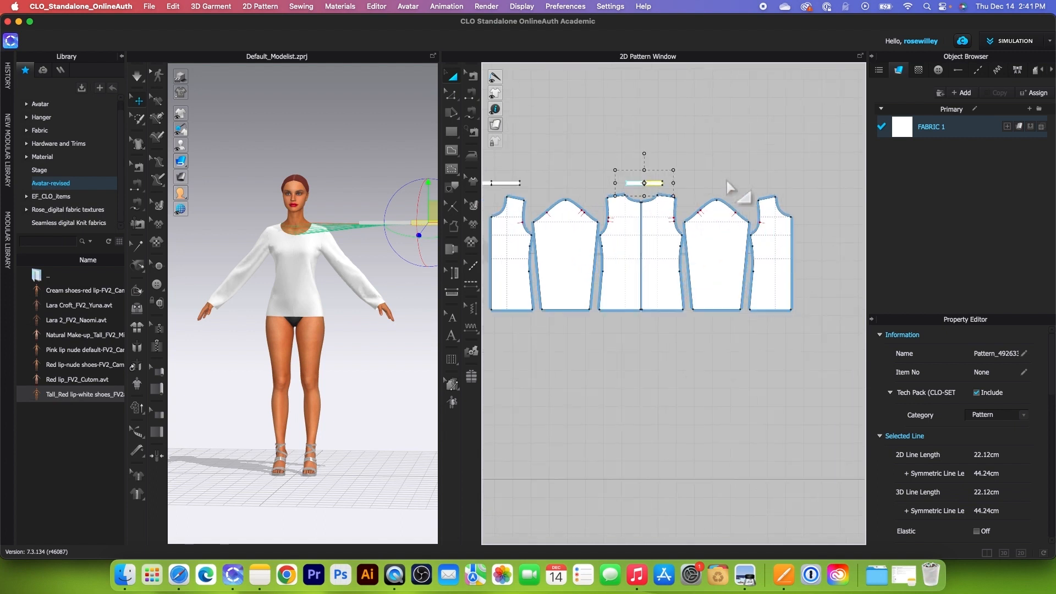
shift+click(511, 184)
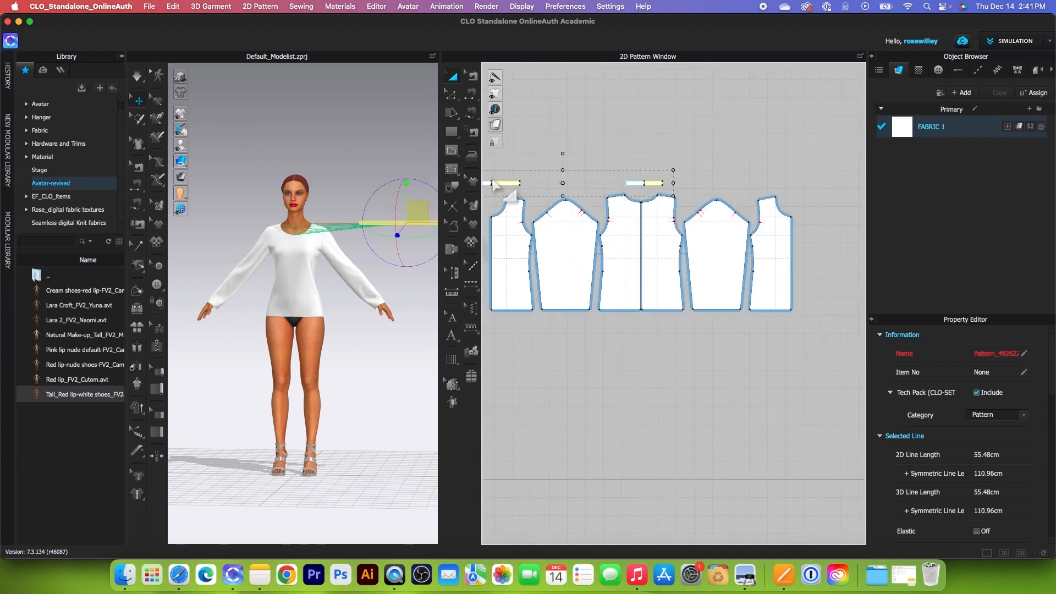
right_click(420, 217)
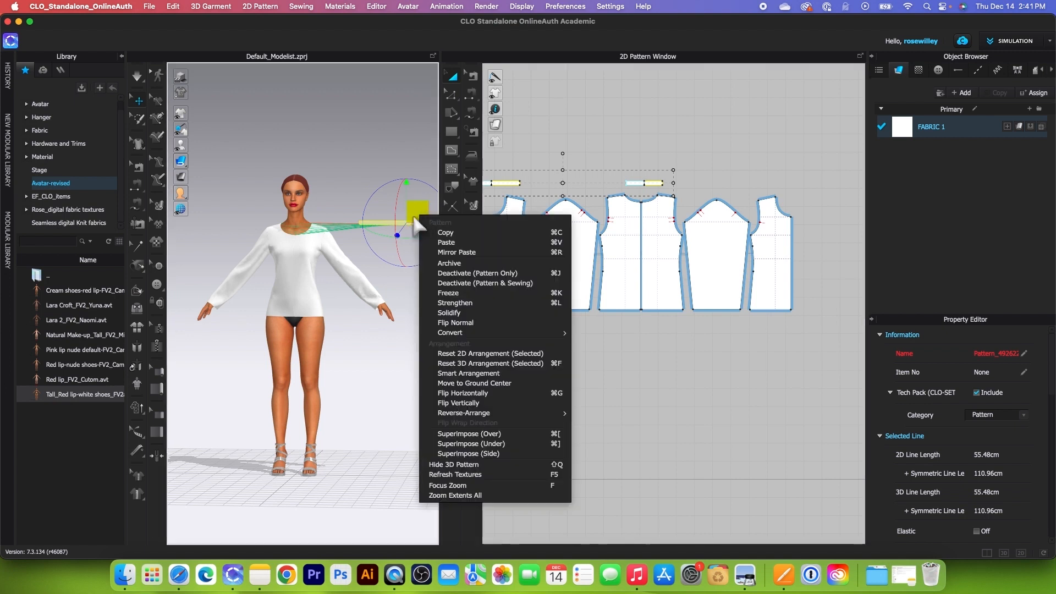
click(508, 453)
Start the simulation to drape the sewn neckbands around the neckline
scroll(329, 278, up, 5)
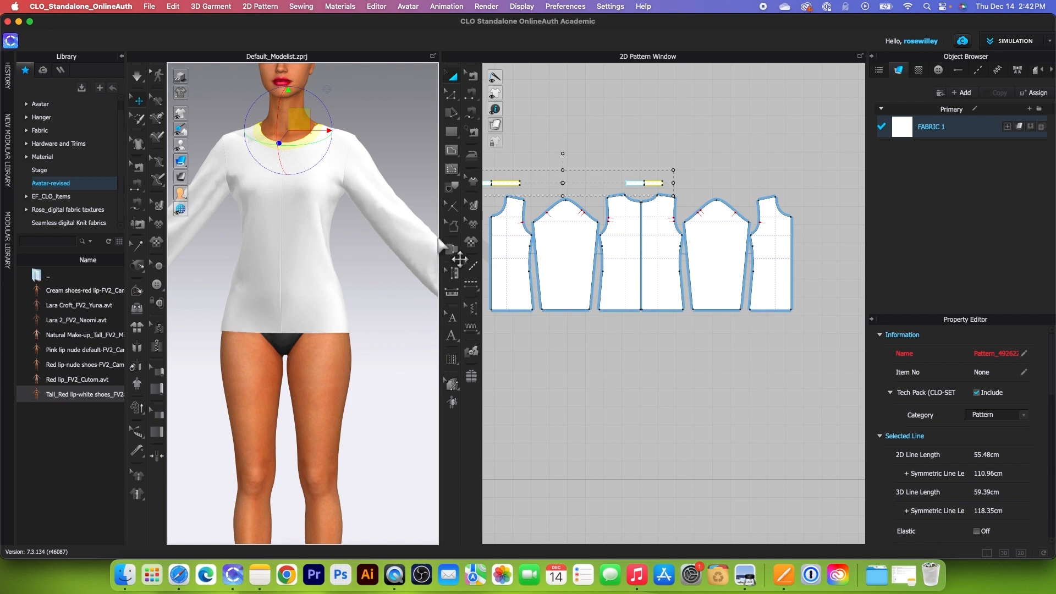
scroll(511, 223, down, 4)
middle_drag(366, 251, 386, 344)
scroll(367, 331, up, 4)
right_drag(372, 328, 436, 302)
click(138, 79)
scroll(342, 307, up, 3)
scroll(341, 307, down, 3)
Widen the 3D garment view and stop the simulation
drag(441, 296, 580, 296)
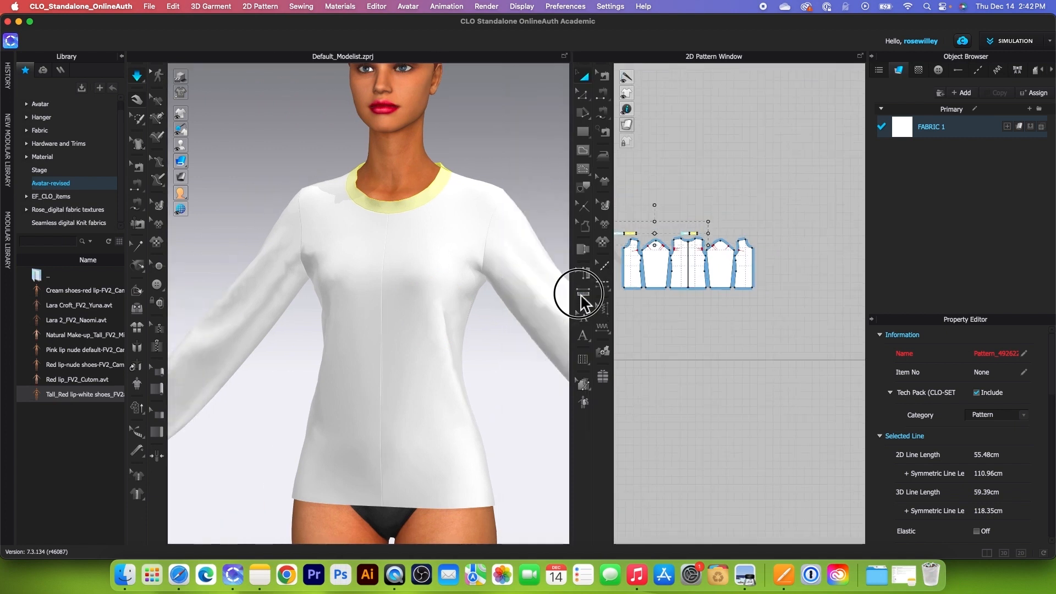
scroll(469, 311, up, 4)
scroll(469, 312, down, 5)
right_drag(469, 311, 492, 359)
key(space)
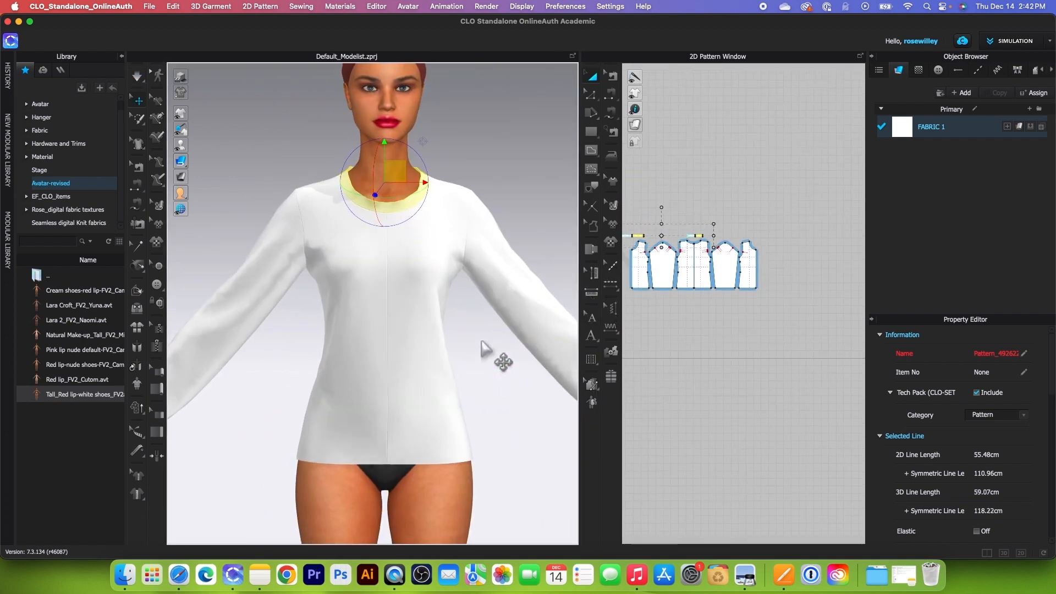
scroll(417, 247, up, 2)
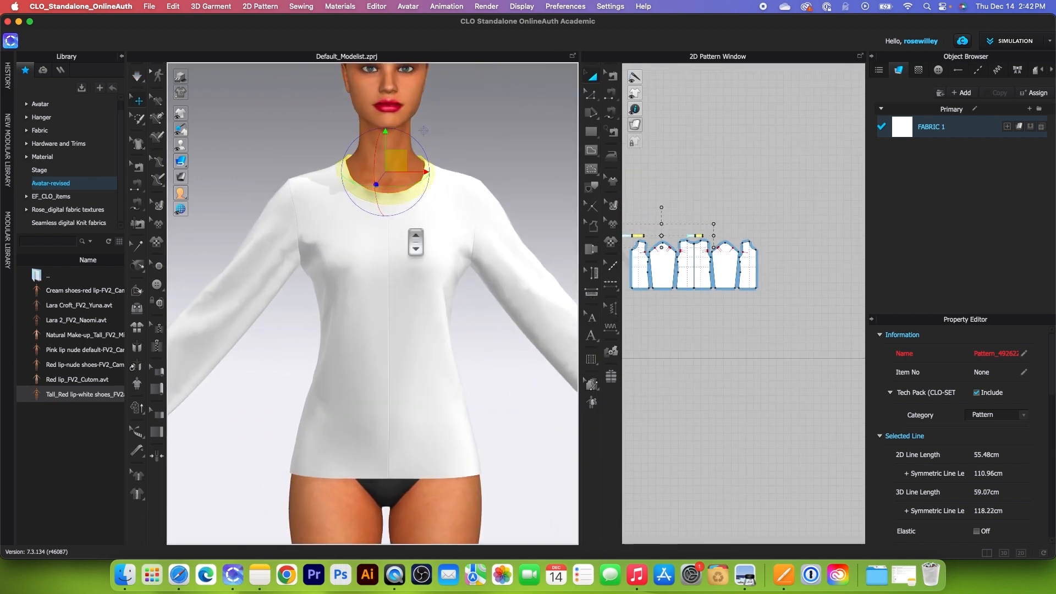
Enlarge the 2D pattern window by narrowing the 3D garment view
scroll(384, 168, down, 2)
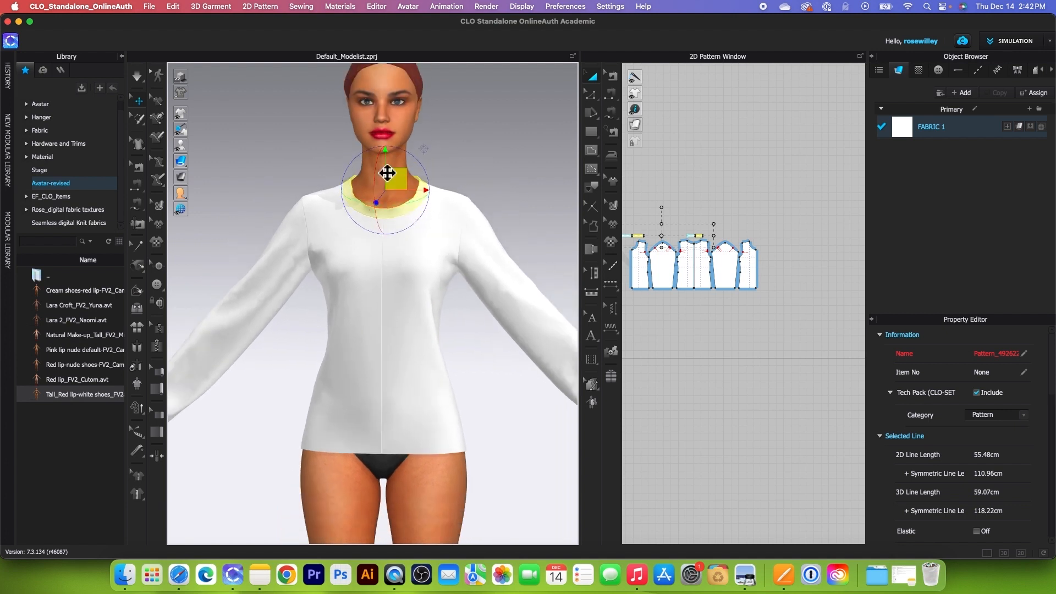
scroll(676, 261, down, 2)
scroll(675, 257, up, 3)
drag(580, 264, 524, 259)
Scale the front neckband's width to 90% while keeping both halves symmetric
click(679, 197)
scroll(627, 219, up, 6)
middle_drag(731, 115, 695, 185)
scroll(681, 172, down, 1)
click(679, 218)
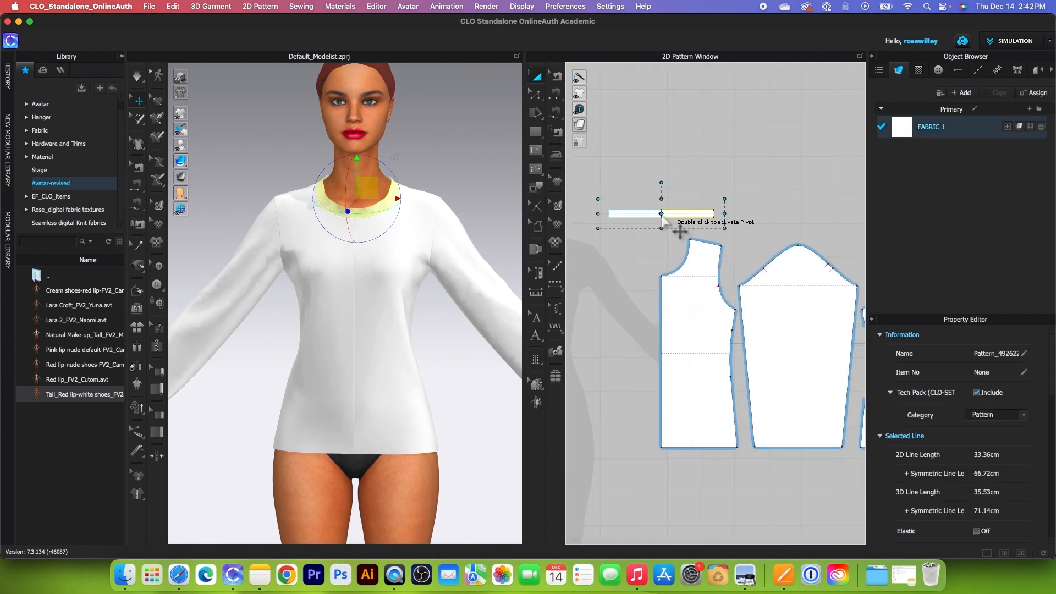
drag(727, 219, 718, 218)
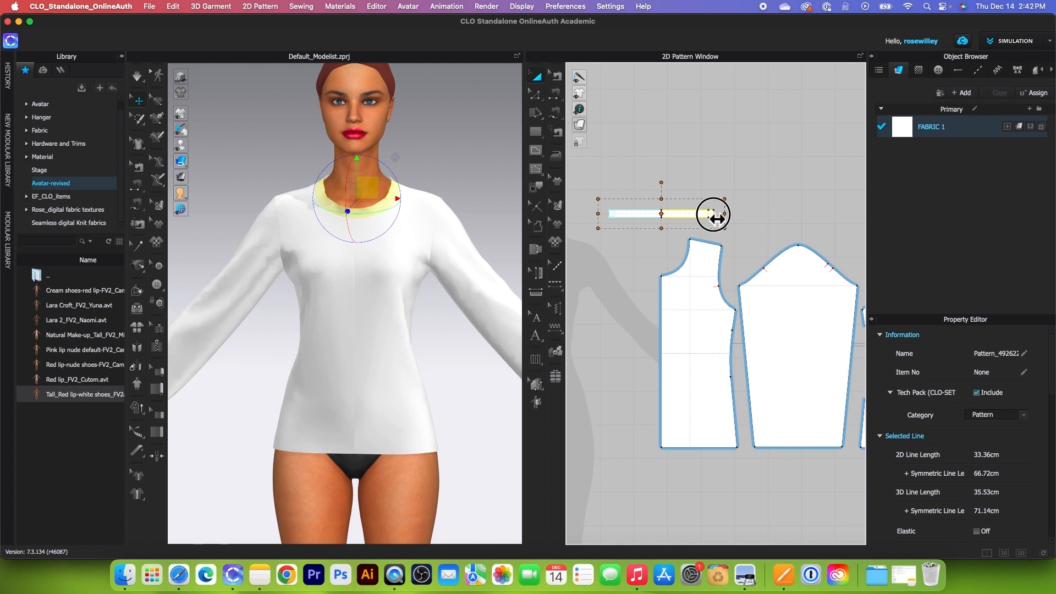
right_click(714, 214)
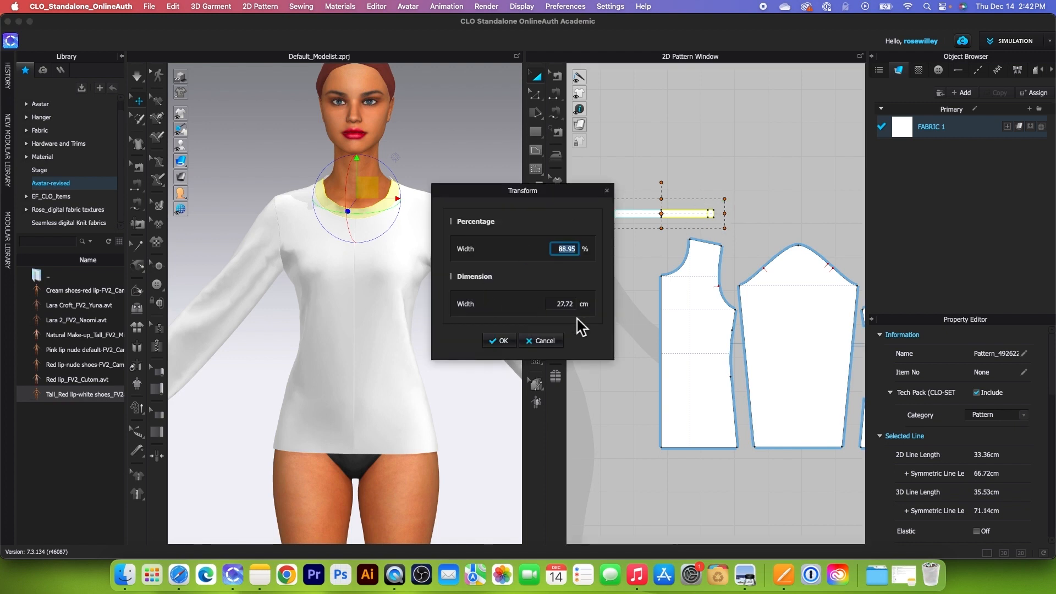
drag(556, 253, 579, 252)
text(90)
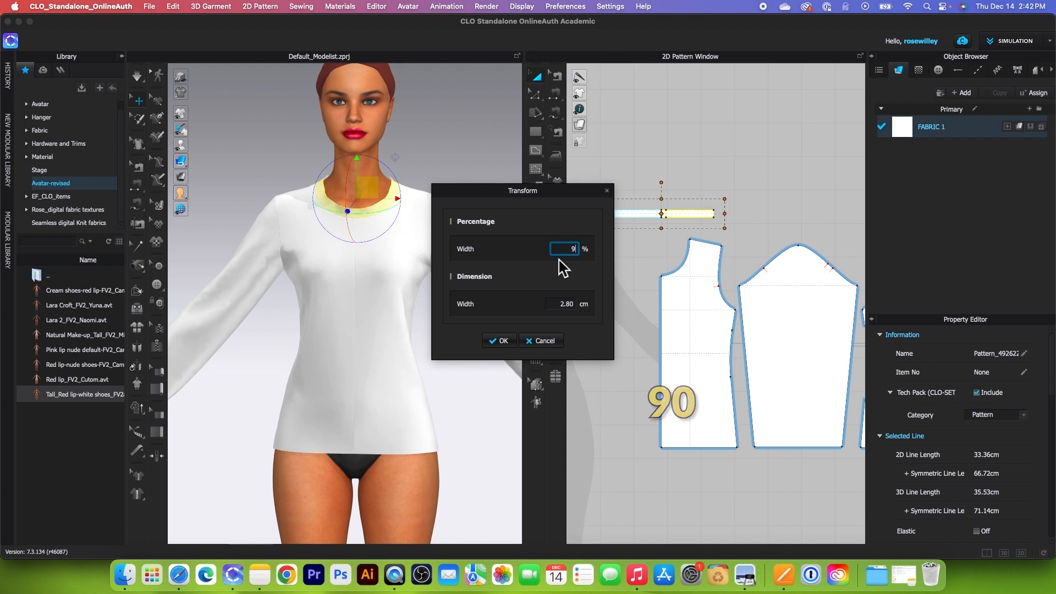
click(501, 341)
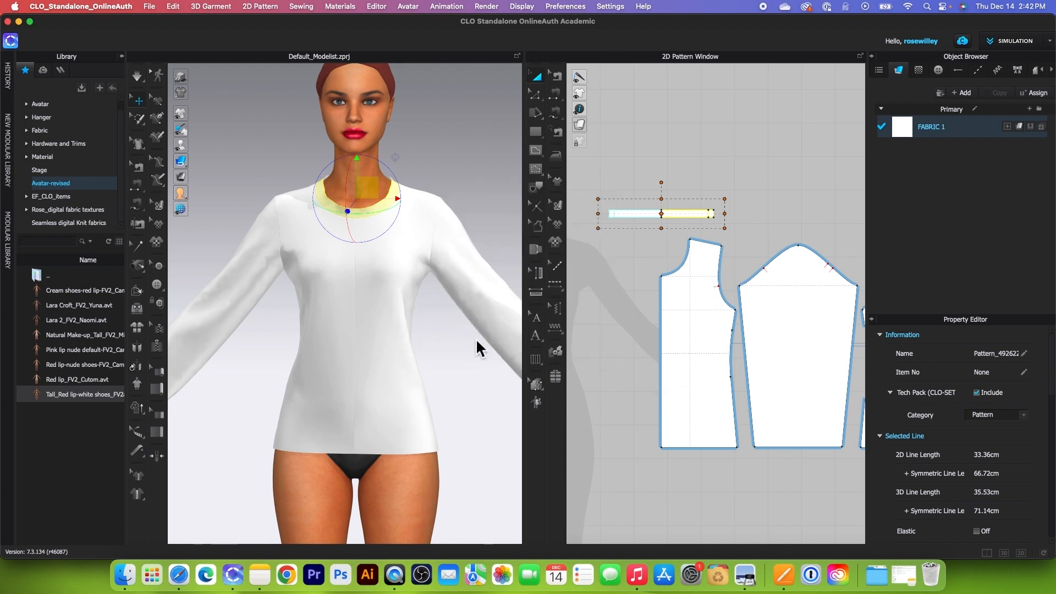
Scale the back neckband's width to 90% from its side edge
scroll(665, 247, down, 4)
scroll(790, 253, up, 5)
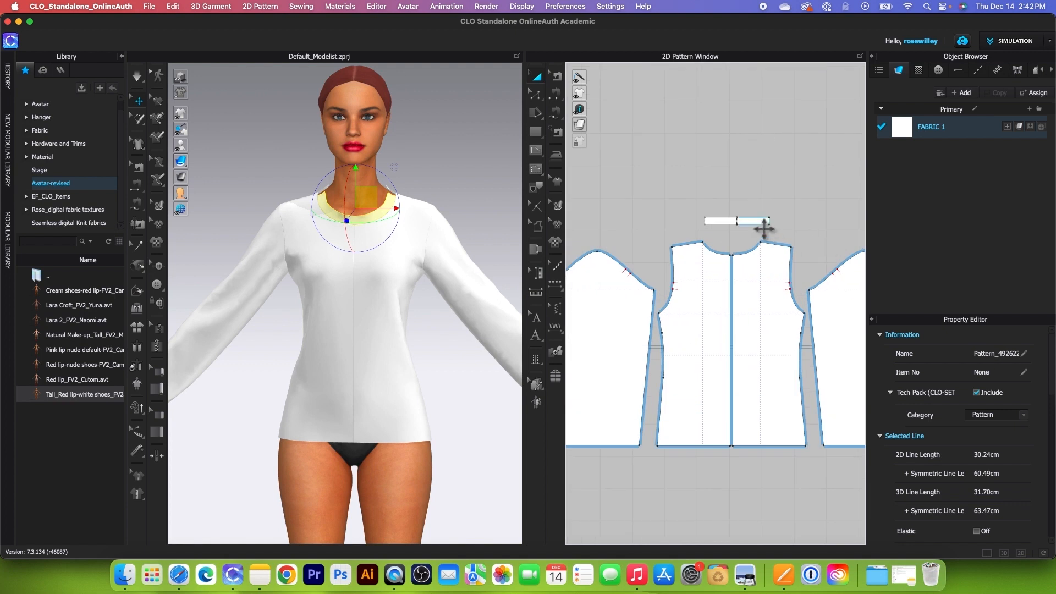
click(733, 230)
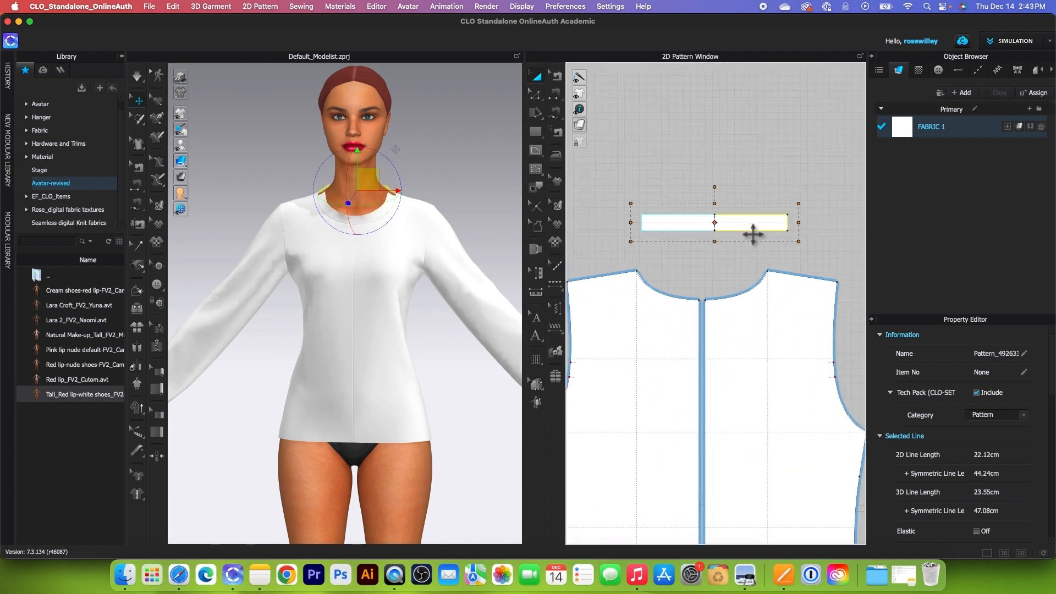
drag(799, 229, 787, 230)
right_click(787, 230)
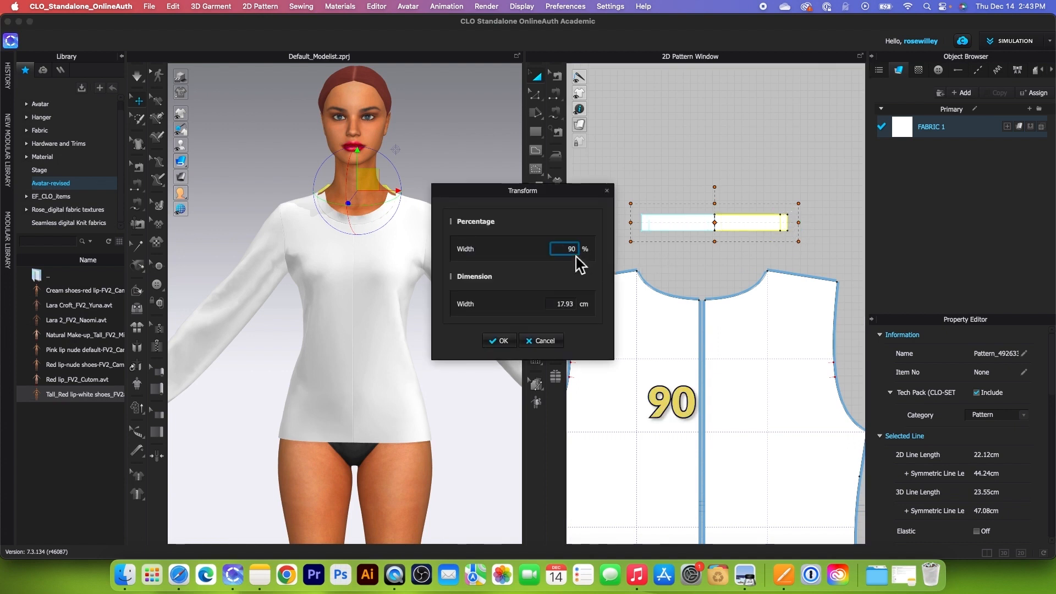
click(505, 343)
Simulate the garment to drape the shortened neckbands and inspect the neckline from the shoulder side
right_drag(476, 227, 406, 231)
click(137, 75)
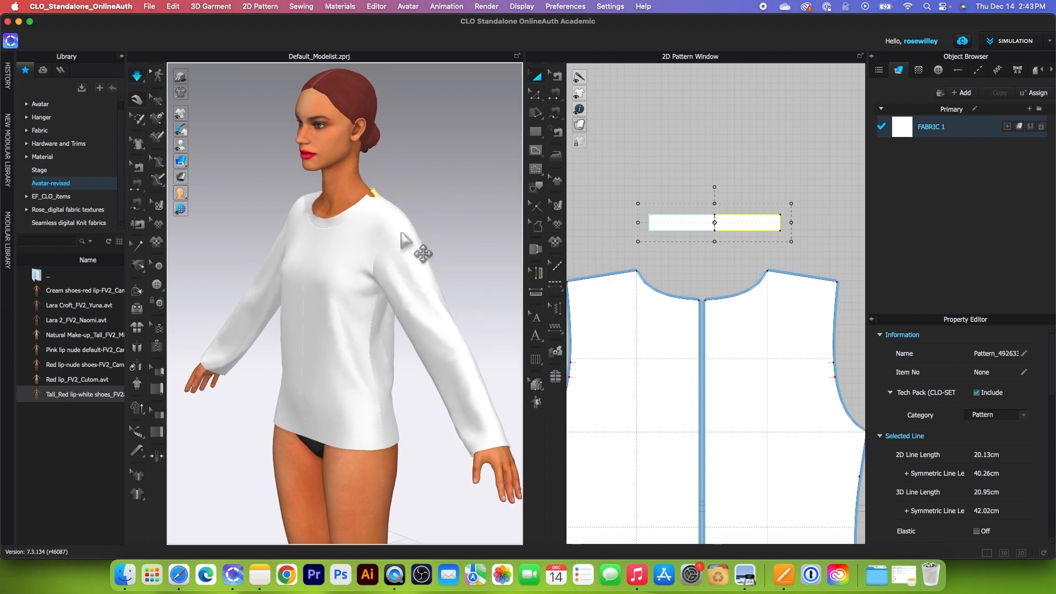
scroll(409, 244, up, 3)
right_drag(409, 245, 439, 236)
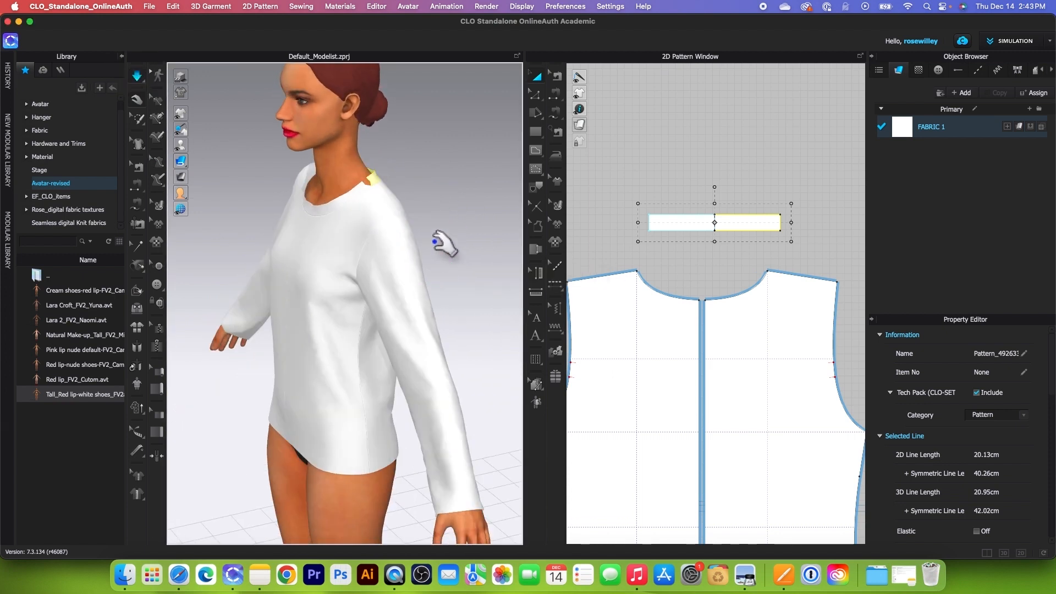
click(429, 281)
Sew the side edges of the front and back neckbands together at the shoulder with Segment Sewing
scroll(434, 276, up, 3)
click(555, 94)
click(360, 211)
click(370, 209)
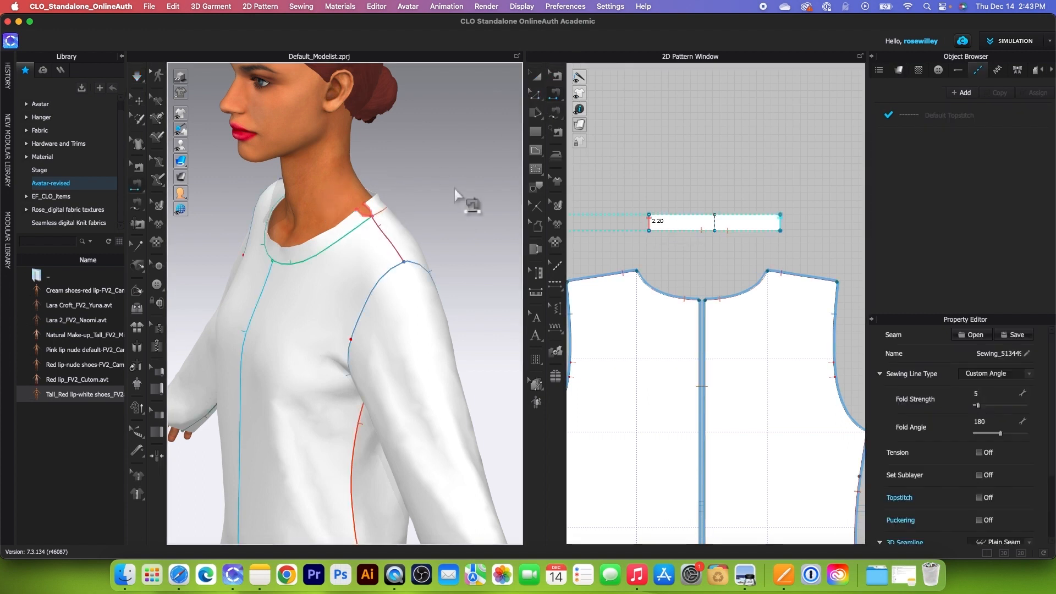
Simulate the joined neckband, view the garment from the front, and stop the simulation
click(137, 76)
right_drag(312, 269, 338, 264)
key(2)
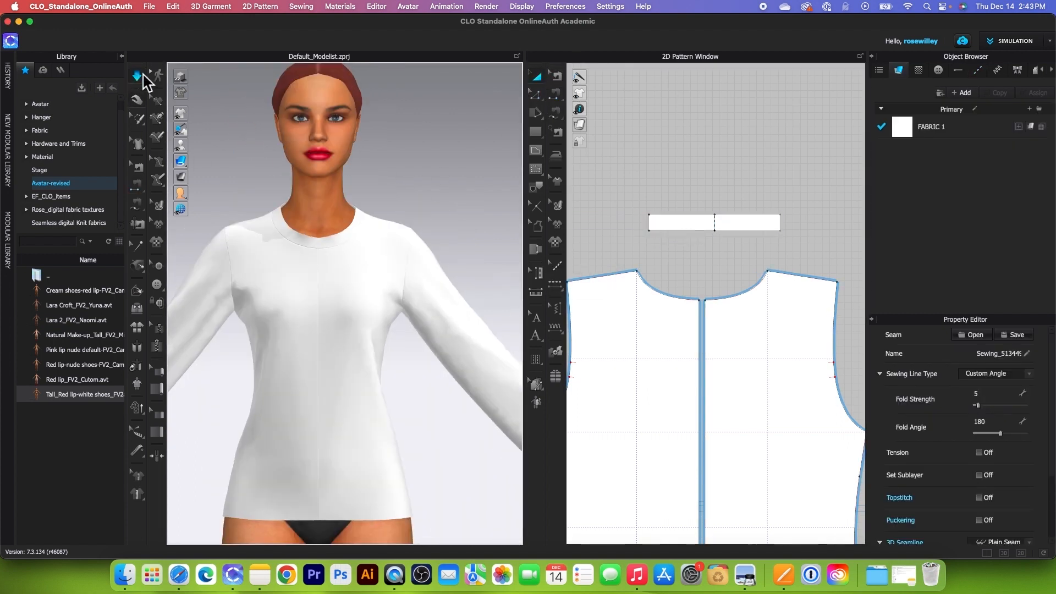
click(143, 76)
Shorten the front, sleeve and back patterns by offsetting their lower edges with Offset Pattern Outline, direction Retract, distance 5 cm
scroll(434, 220, down, 3)
scroll(434, 225, down, 1)
scroll(665, 223, down, 6)
scroll(695, 245, down, 3)
scroll(645, 281, up, 4)
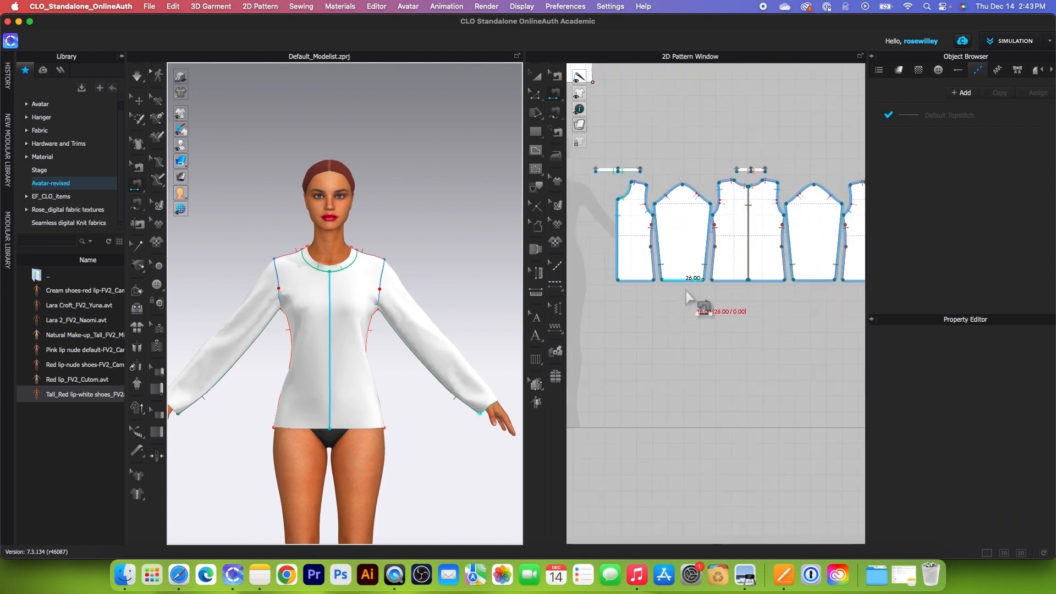
key(z)
click(633, 286)
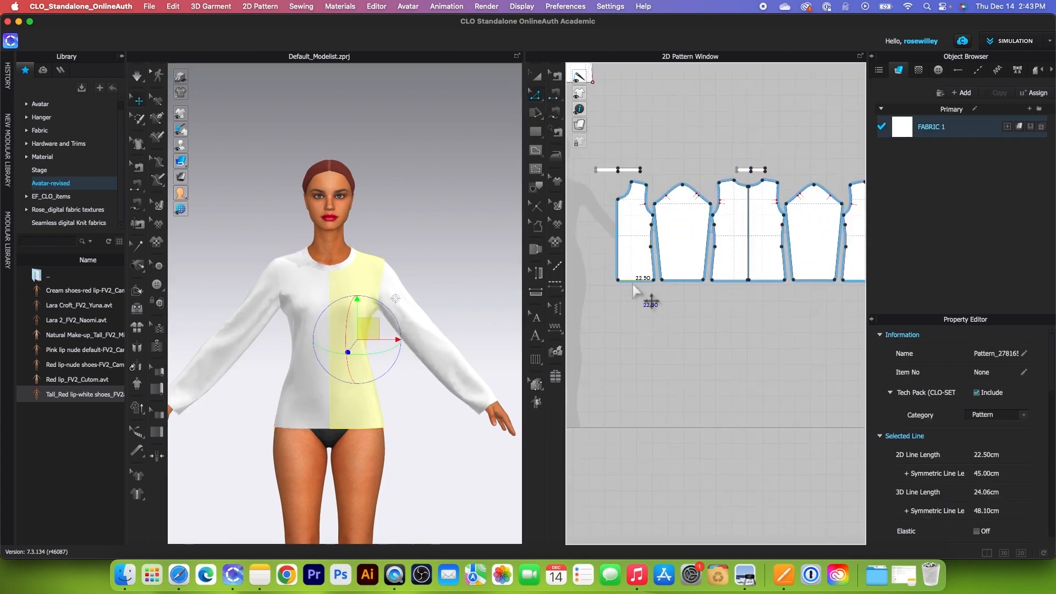
shift+click(696, 285)
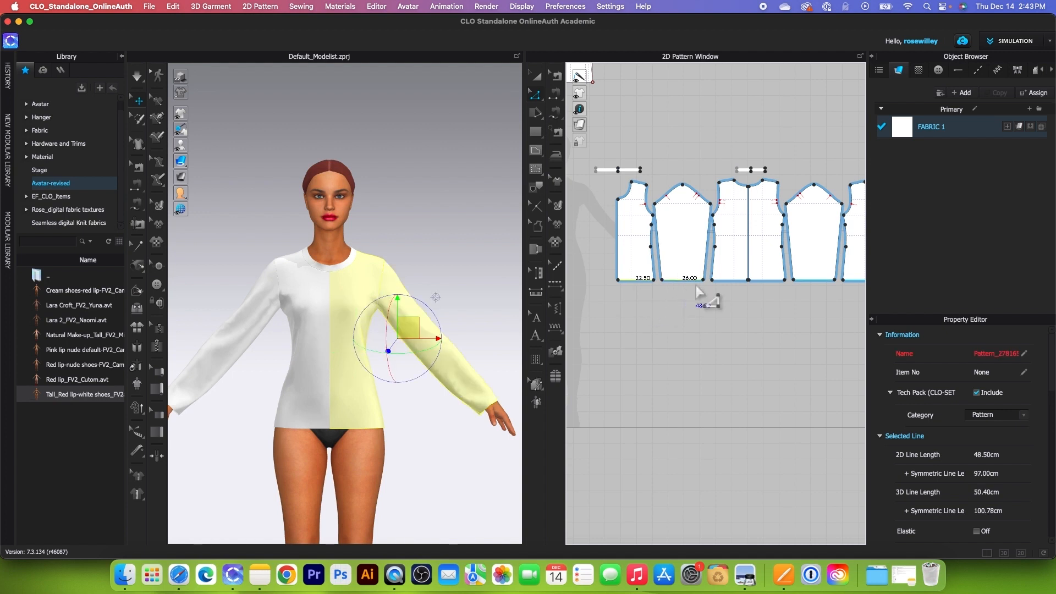
shift+click(727, 283)
scroll(724, 286, up, 5)
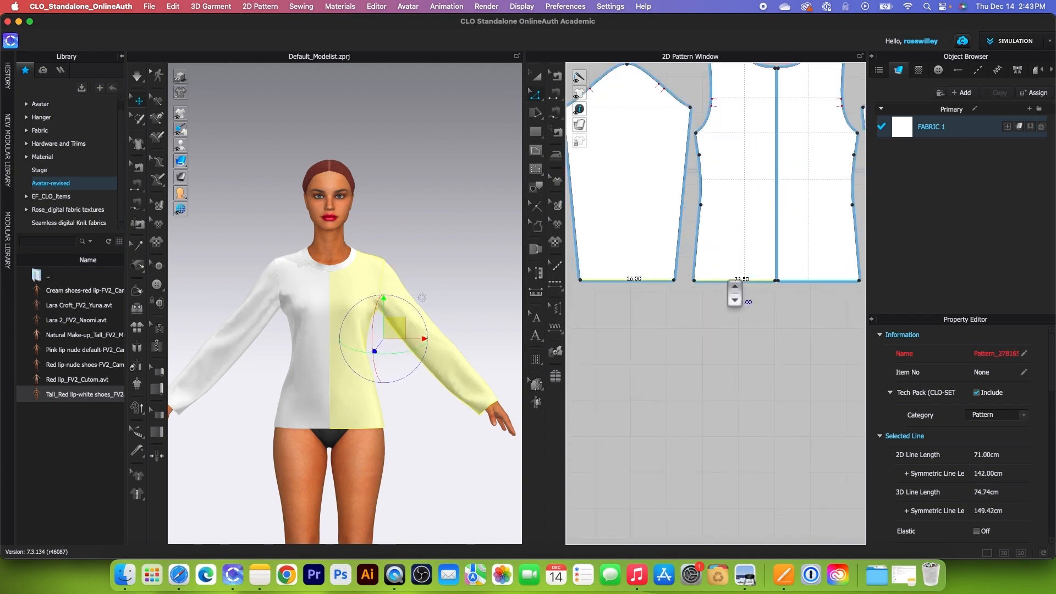
right_click(724, 288)
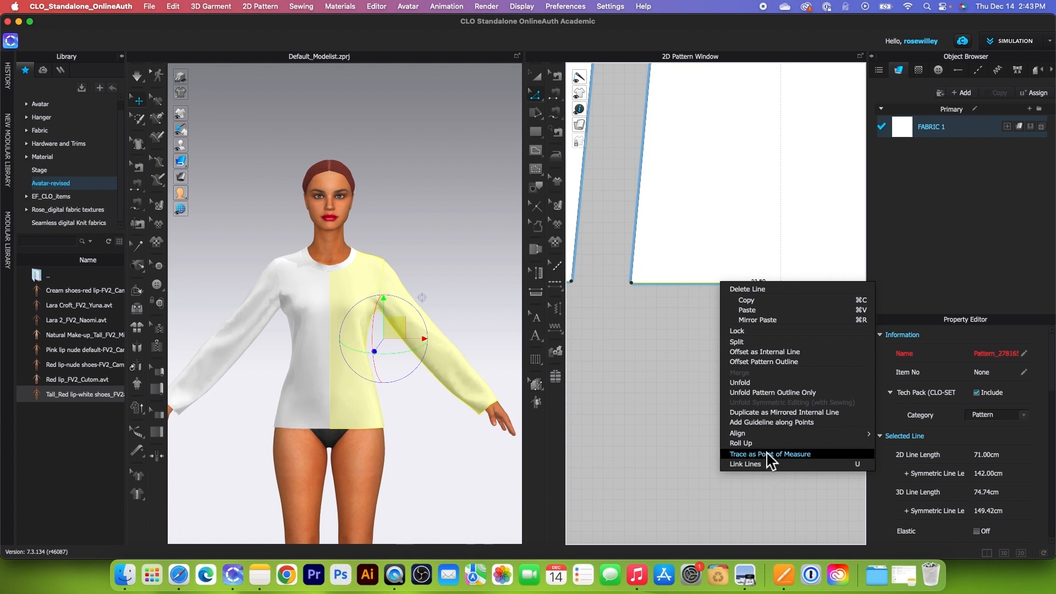
click(762, 361)
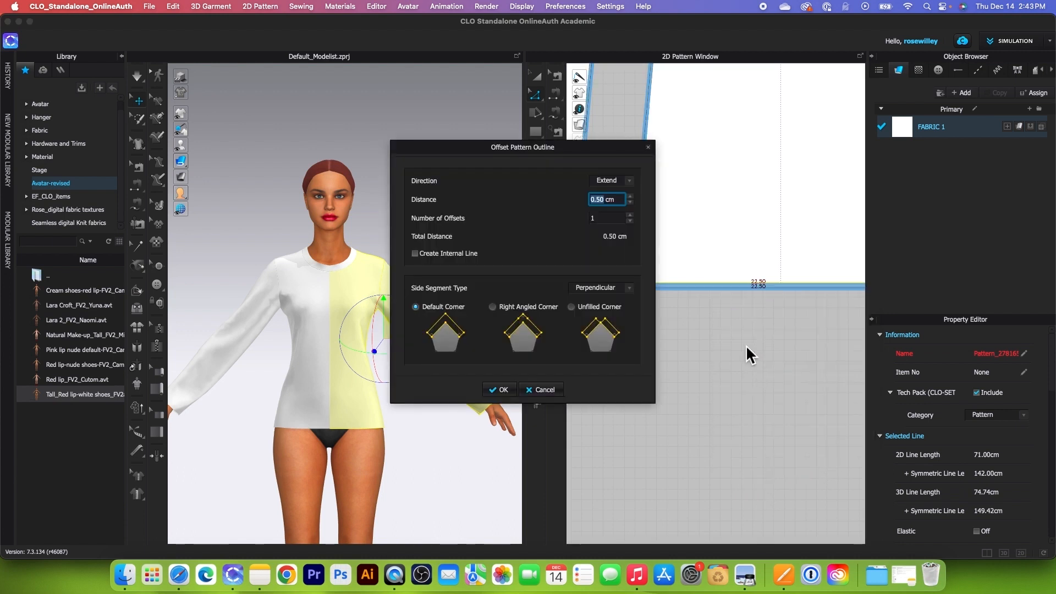
click(629, 180)
click(614, 202)
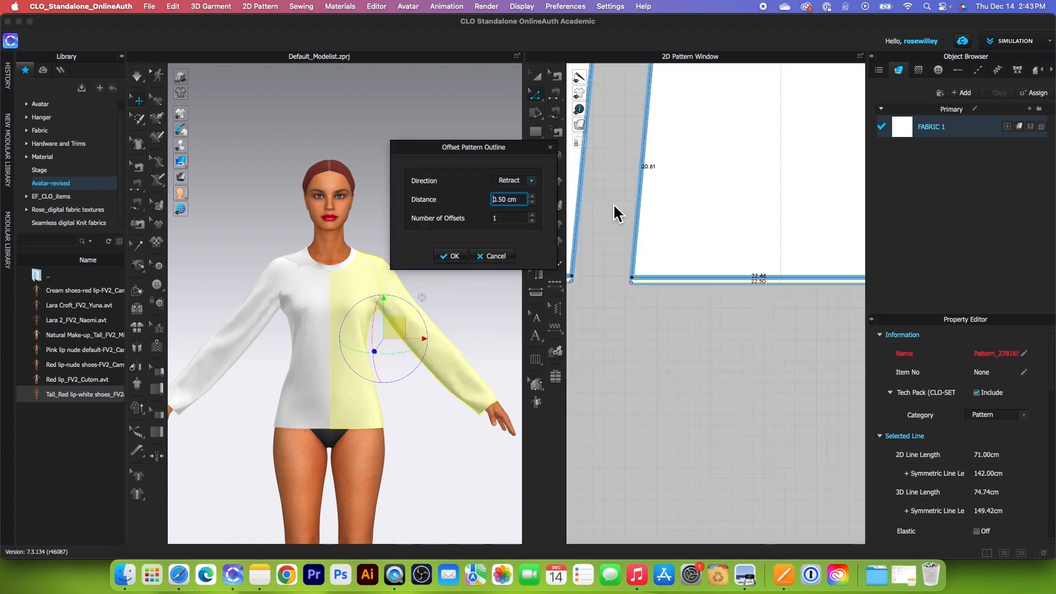
double_click(506, 201)
text(5)
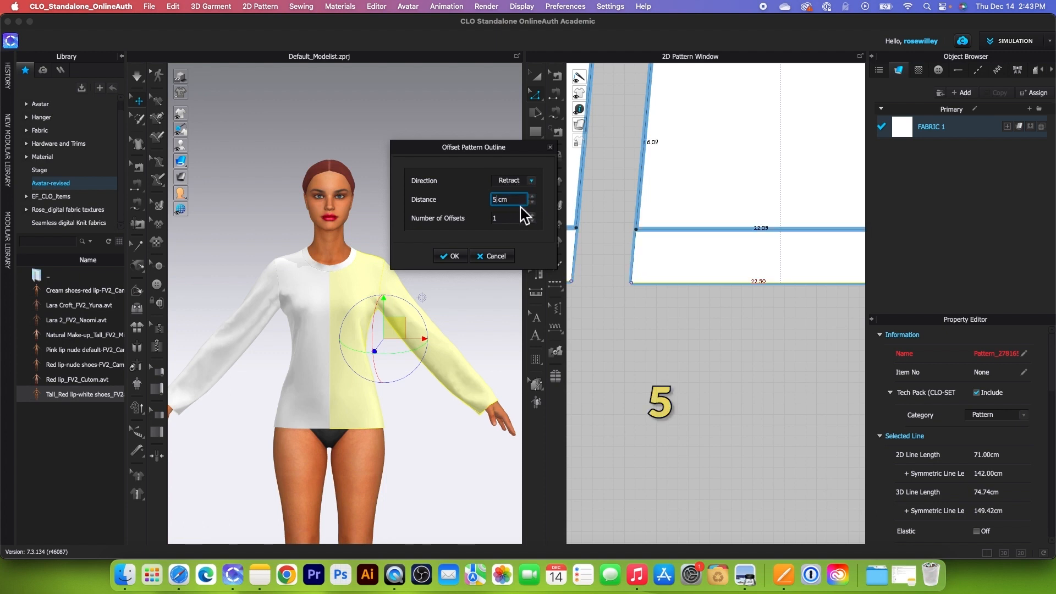
click(452, 256)
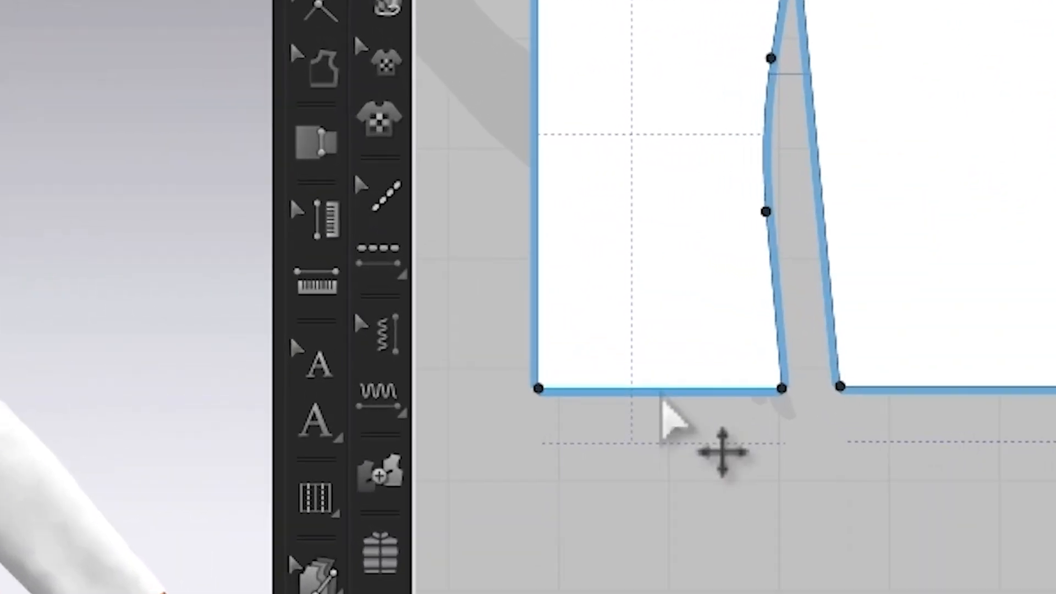
Check the lengths of the front and back patterns' lower edges
click(662, 399)
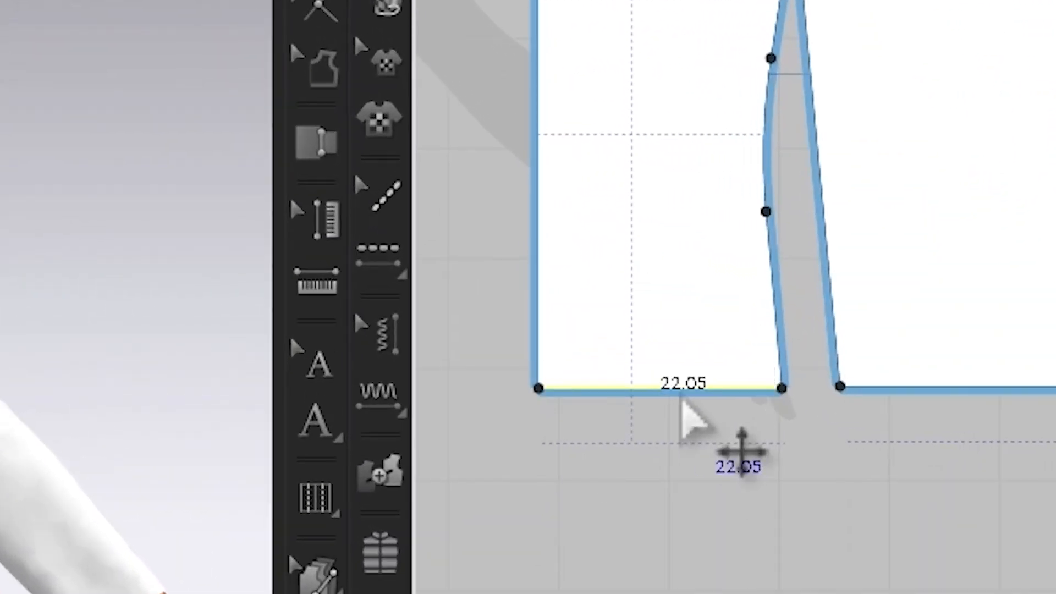
scroll(605, 406, down, 5)
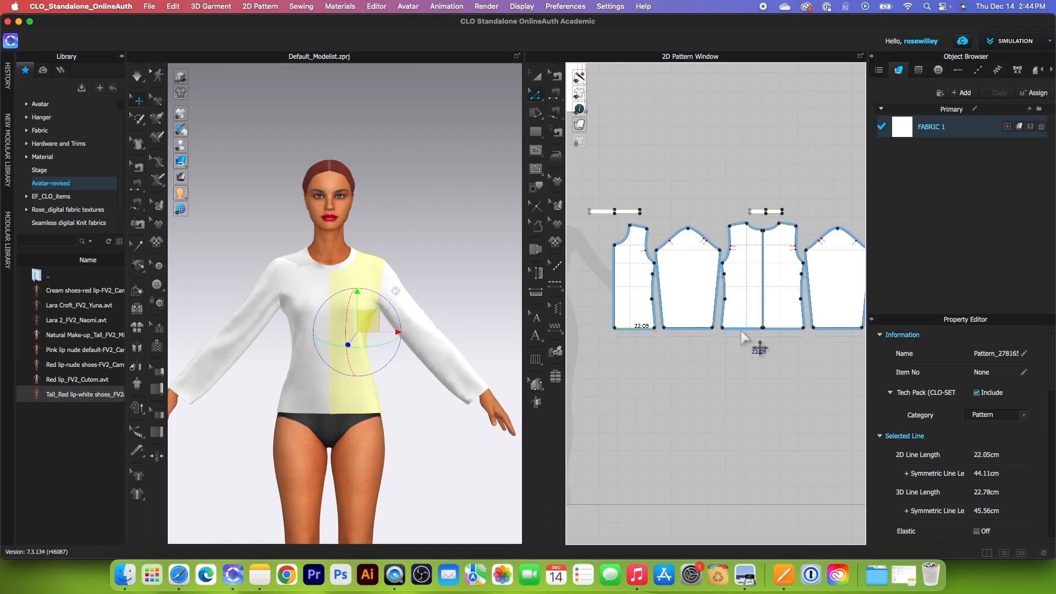
click(744, 332)
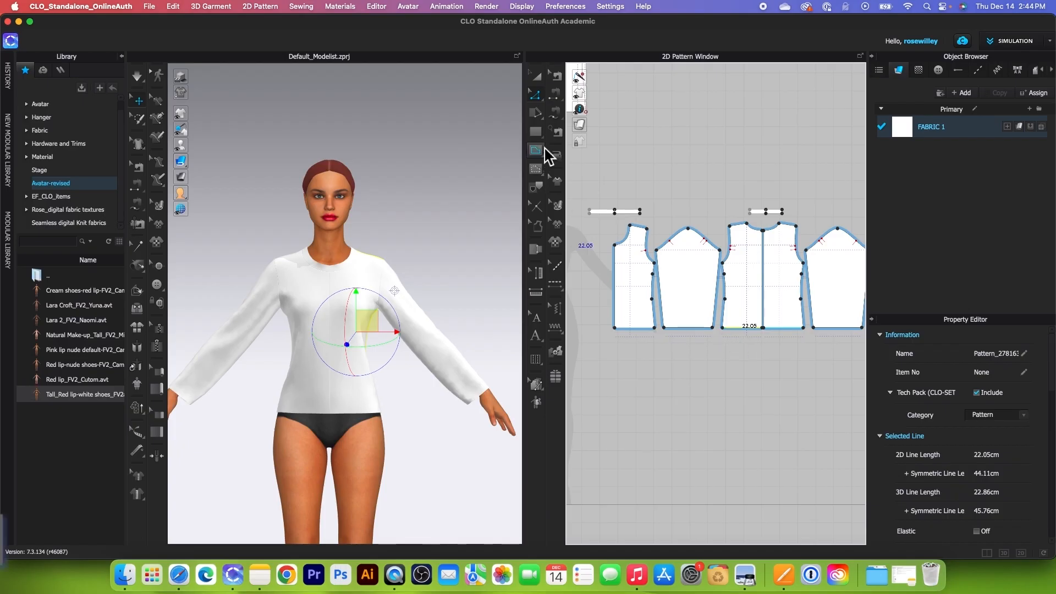
Create two rectangle patterns for the hem bands below the front, each 22.05 cm wide and 5 cm high
click(536, 132)
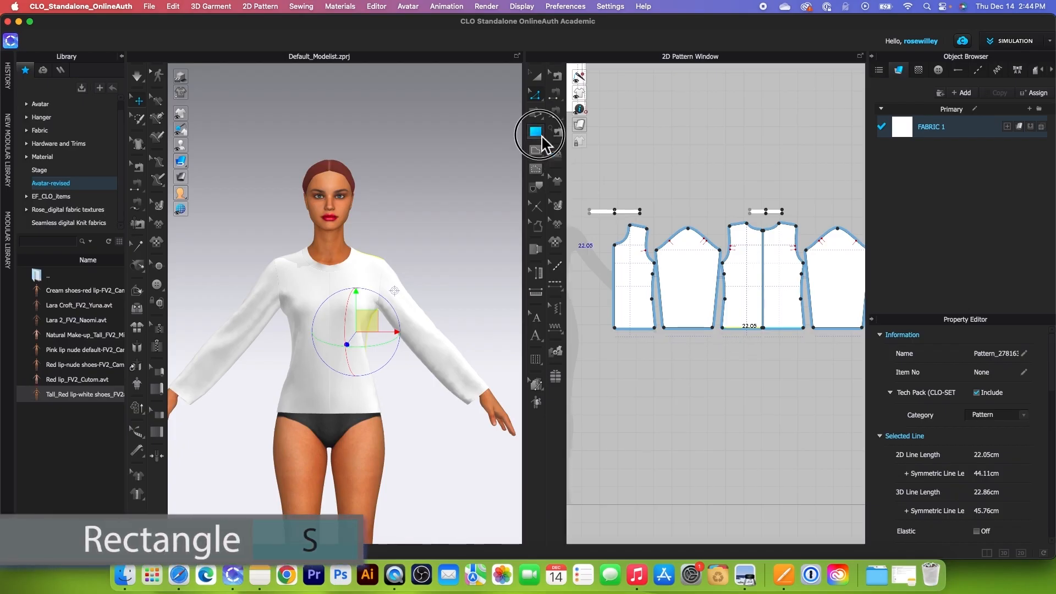
click(637, 358)
text(22.0)
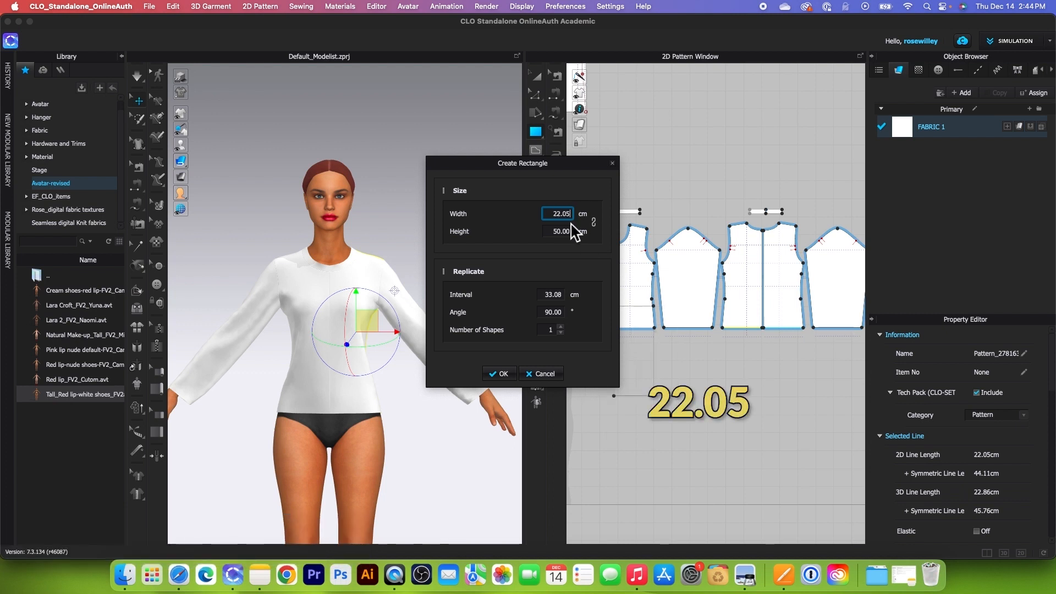
text(5)
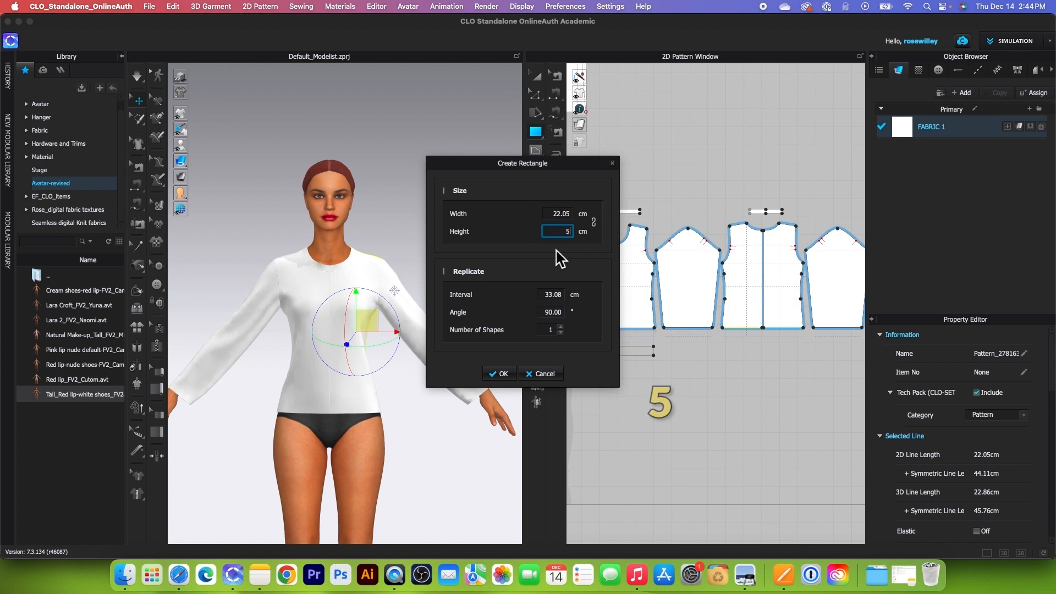
click(560, 328)
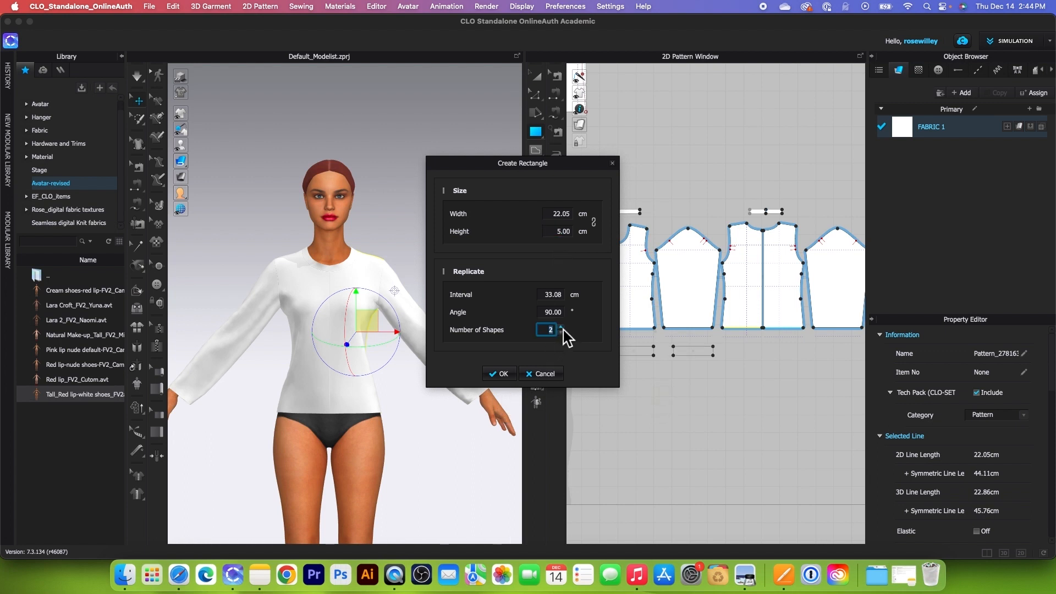
click(500, 374)
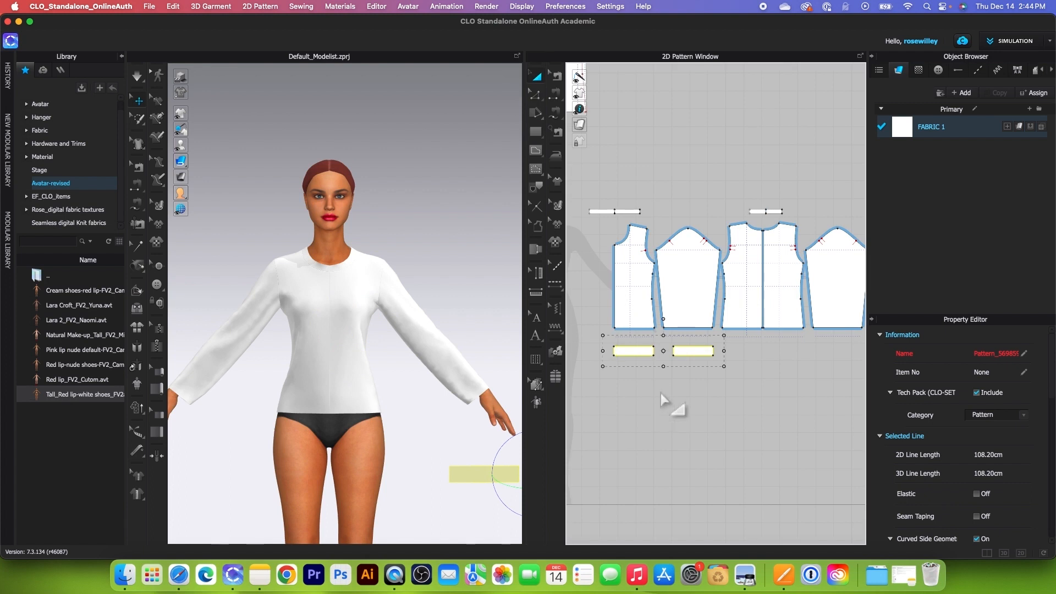
Move the second hem band rectangle beneath the back pattern half
scroll(689, 398, up, 2)
drag(701, 348, 767, 346)
click(703, 401)
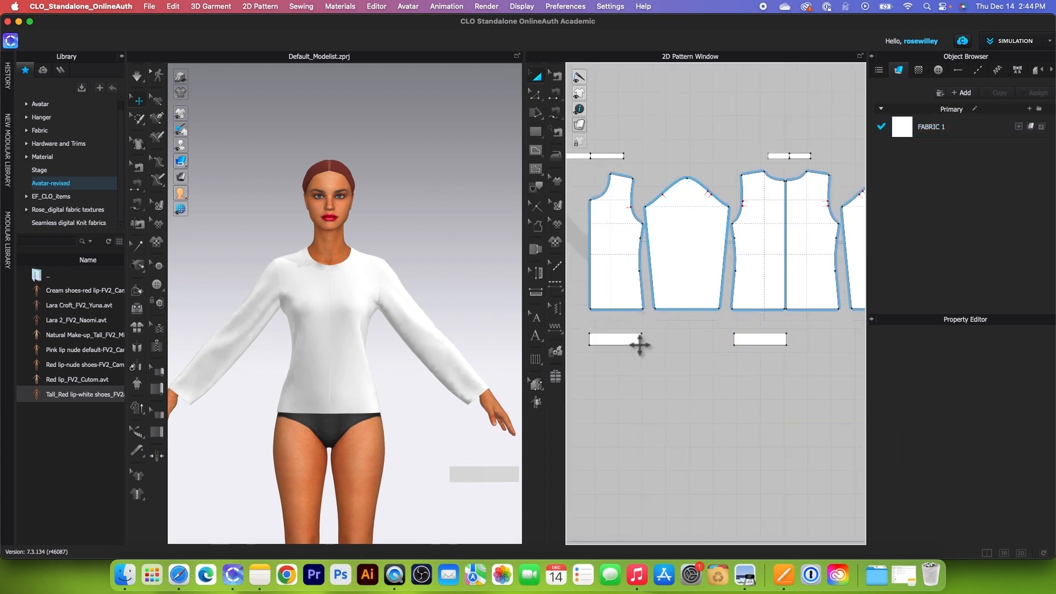
Create a rectangle pattern for the sleeve cuff, 26.94 cm wide to match the sleeve's lower edge and 5 cm high
click(541, 96)
click(695, 311)
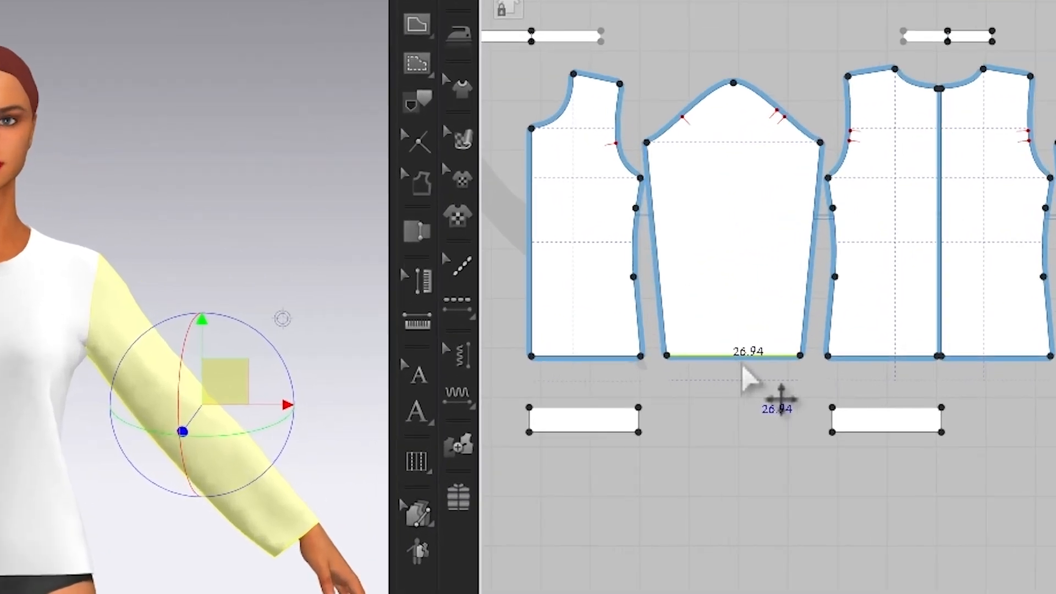
key(s)
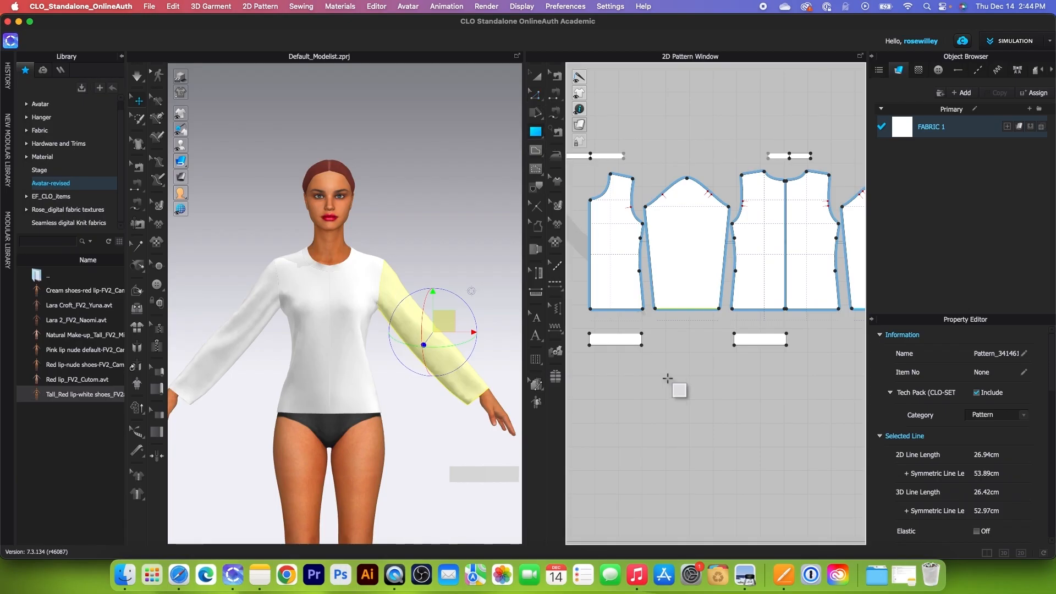
click(694, 467)
text(26.94)
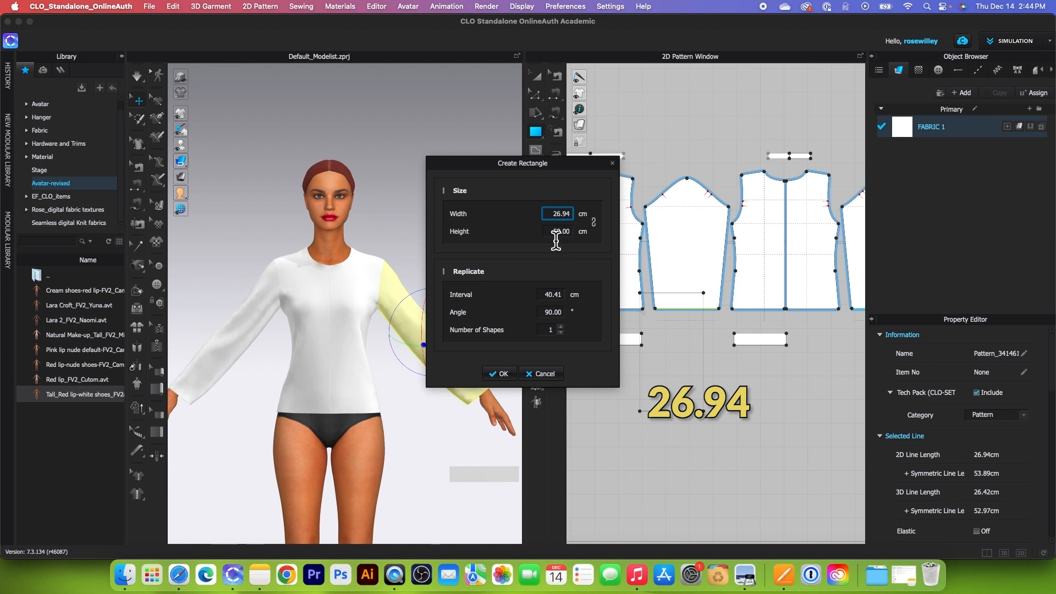
click(569, 233)
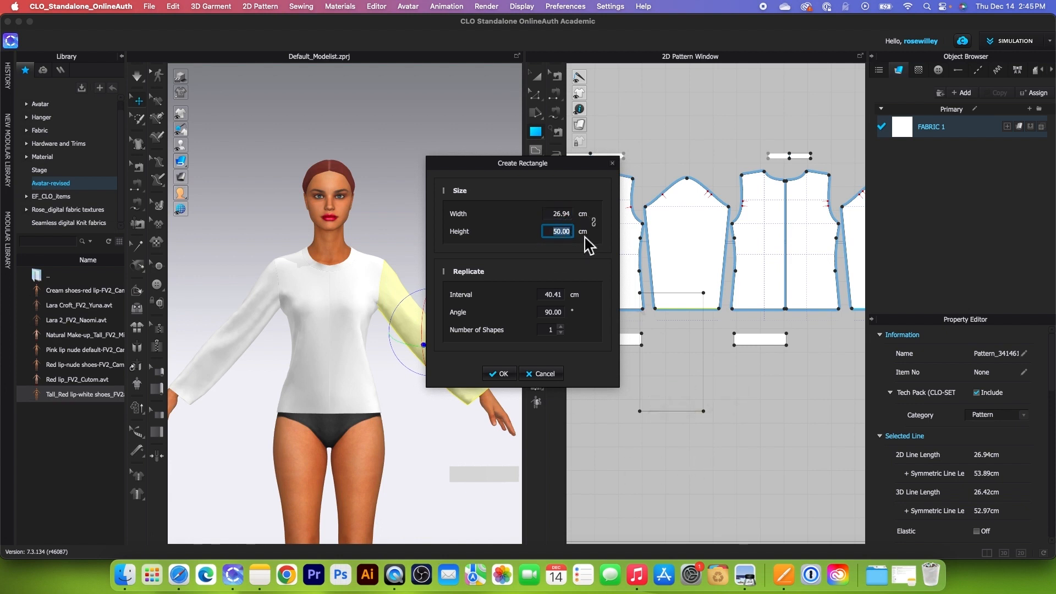
text(5)
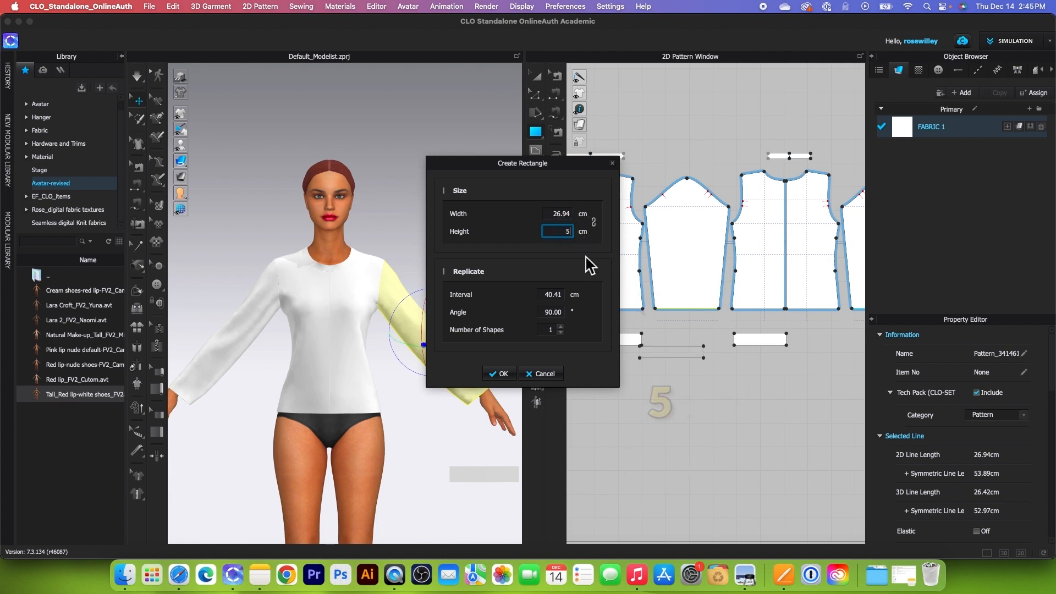
click(502, 375)
Move the cuff rectangle beneath the sleeve, centred between the front and back hem bands
click(536, 77)
drag(691, 355, 705, 345)
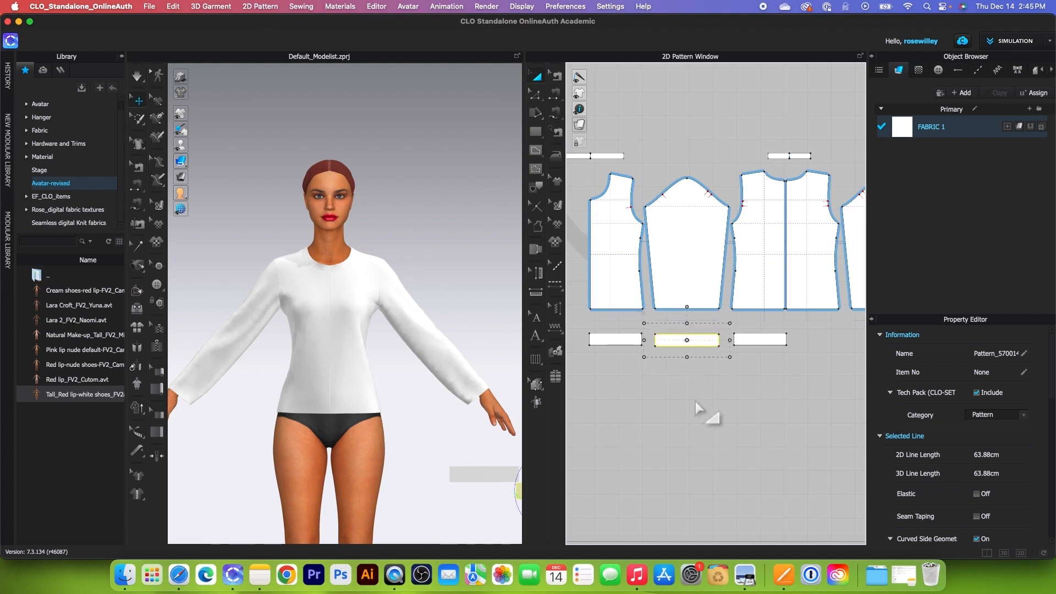
click(717, 386)
Sew the upper edges of the two hem bands and the cuff to the front, back and sleeve lower edges with Segment Sewing
scroll(691, 402, down, 2)
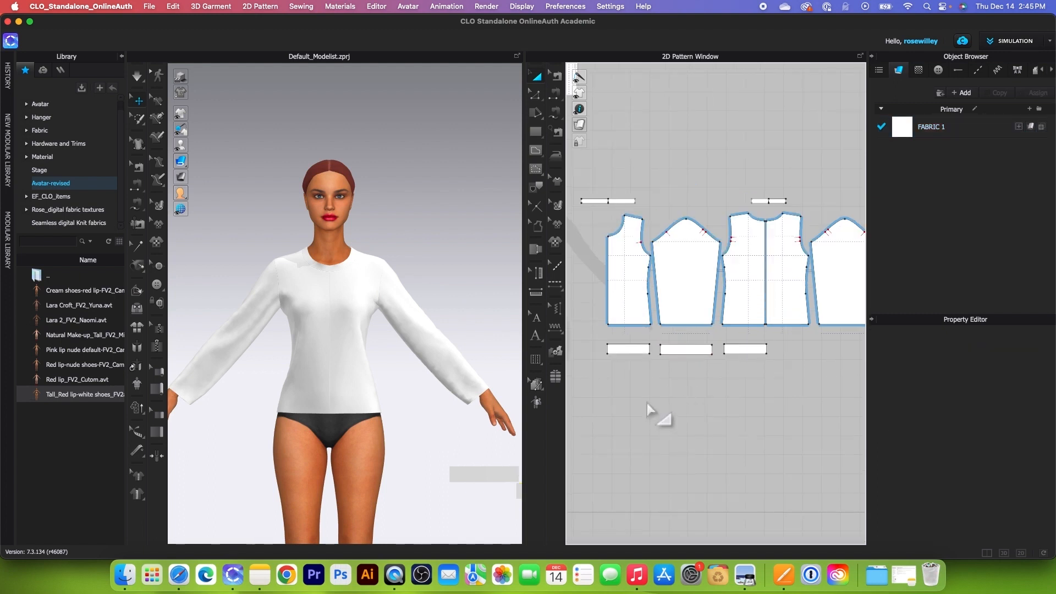
click(555, 95)
click(619, 325)
click(620, 344)
click(672, 324)
click(672, 344)
click(732, 325)
click(734, 344)
Select both hem bands and the cuff and position them against the garment with Superimpose (Side)
click(538, 77)
drag(587, 334, 776, 376)
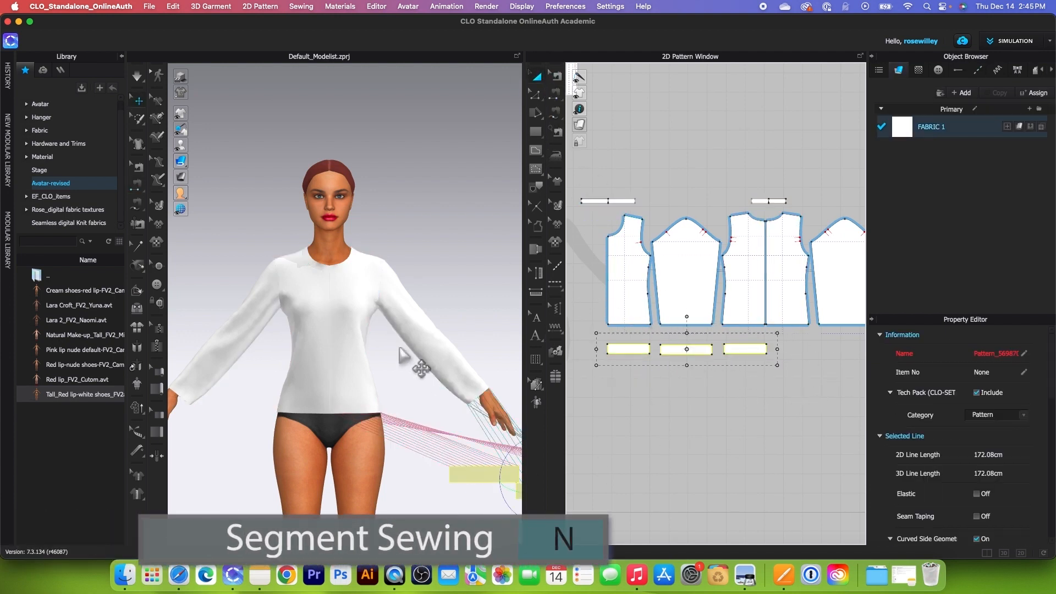
scroll(405, 358, down, 5)
drag(450, 369, 453, 372)
right_click(456, 383)
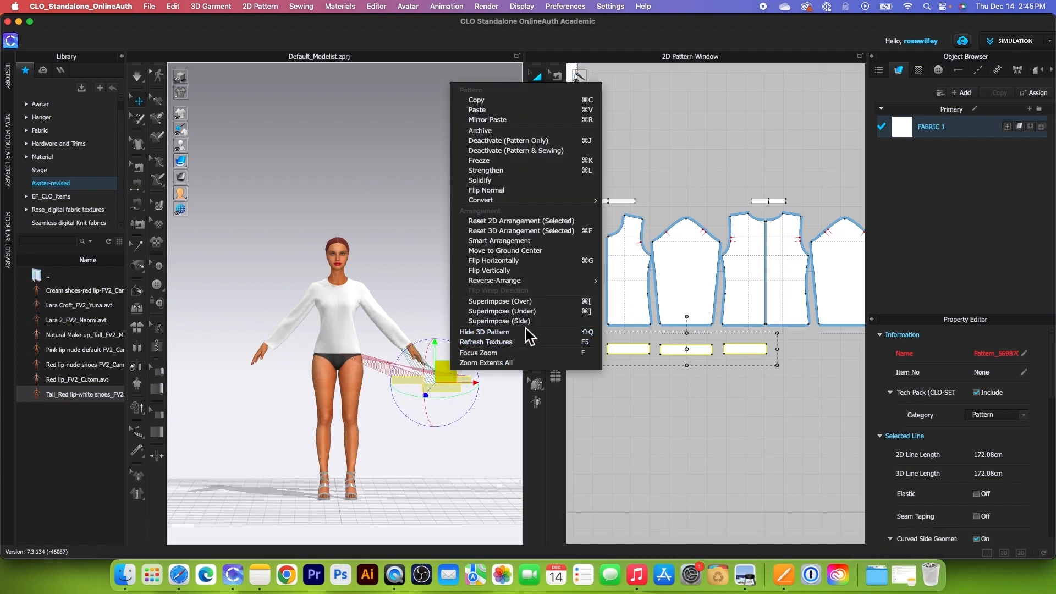
click(545, 322)
Simulate the garment briefly to attach the hem bands and cuff on one side
click(422, 434)
scroll(420, 434, up, 4)
mouse_move(442, 440)
right_down()
mouse_move(294, 436)
mouse_move(459, 443)
right_up()
click(137, 76)
scroll(460, 442, up, 3)
click(137, 76)
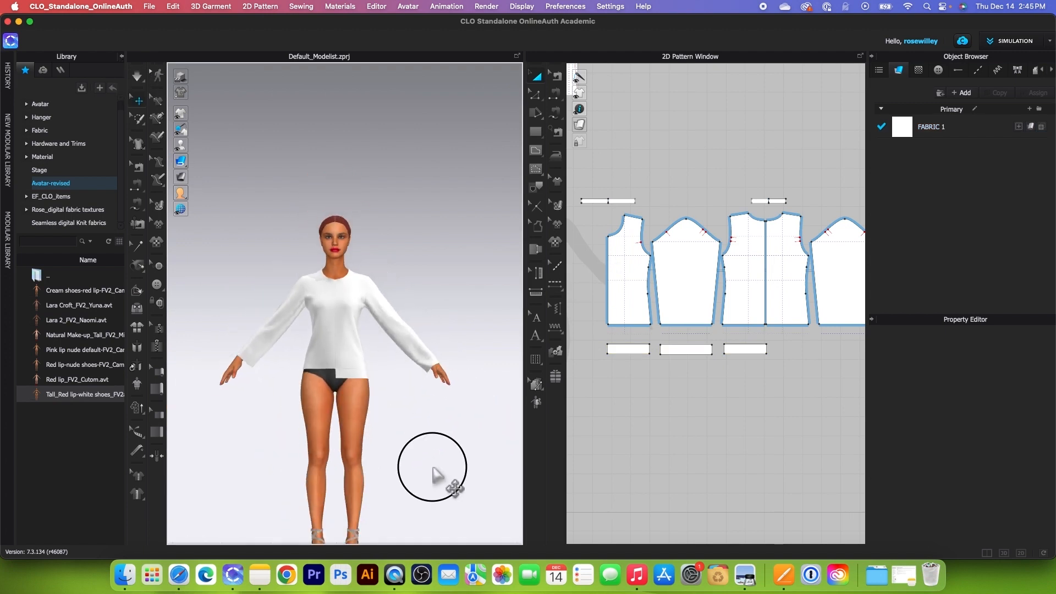
Clone the two hem bands and the cuff as Symmetric Pattern (with Sewing) and place the copies beneath the opposite half's patterns
scroll(450, 446, up, 4)
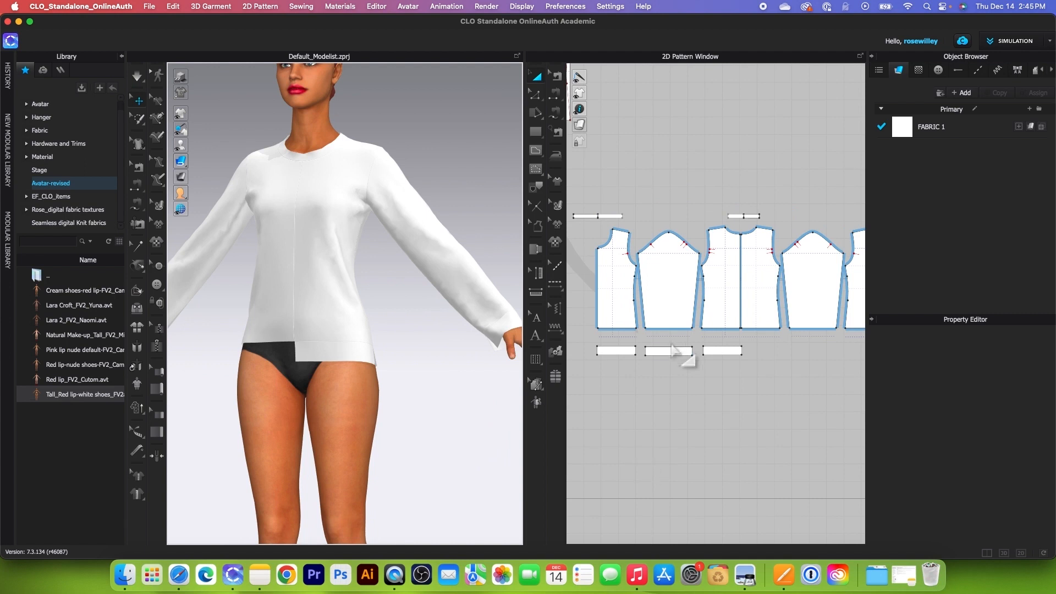
drag(592, 350, 714, 379)
right_click(672, 363)
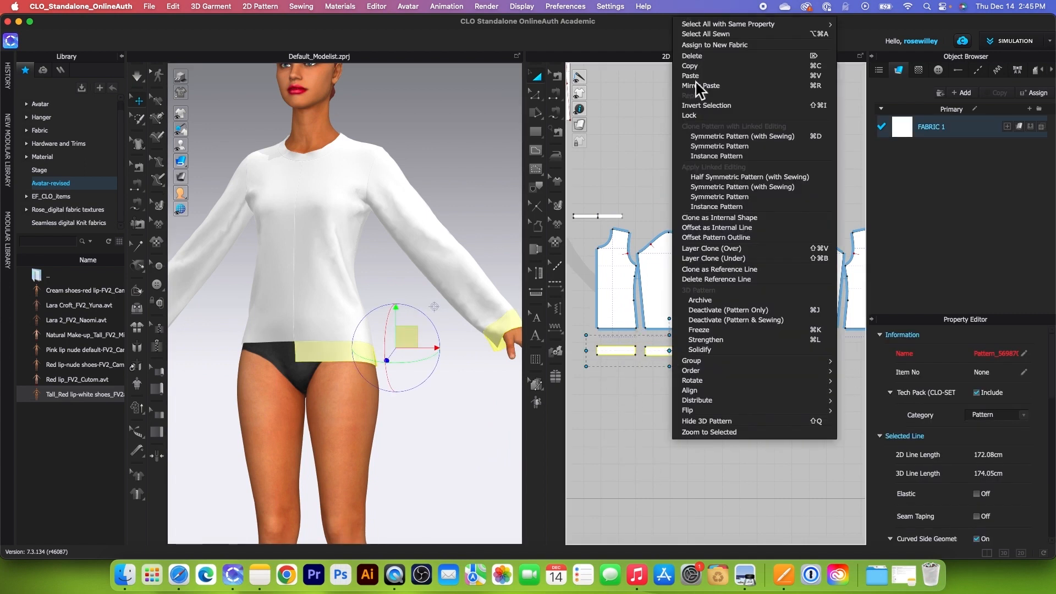
click(722, 138)
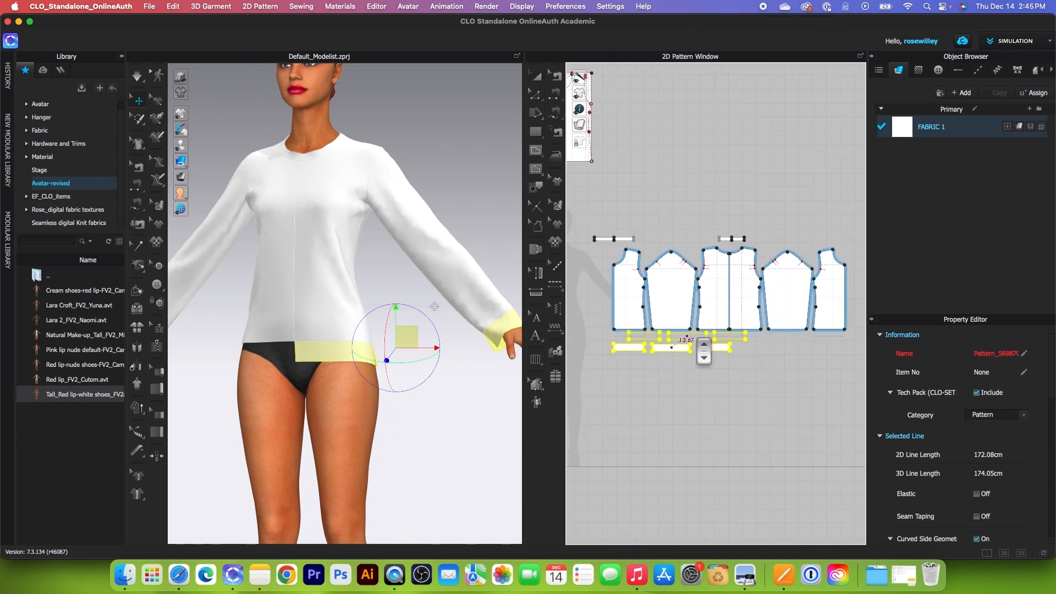
scroll(797, 361, up, 5)
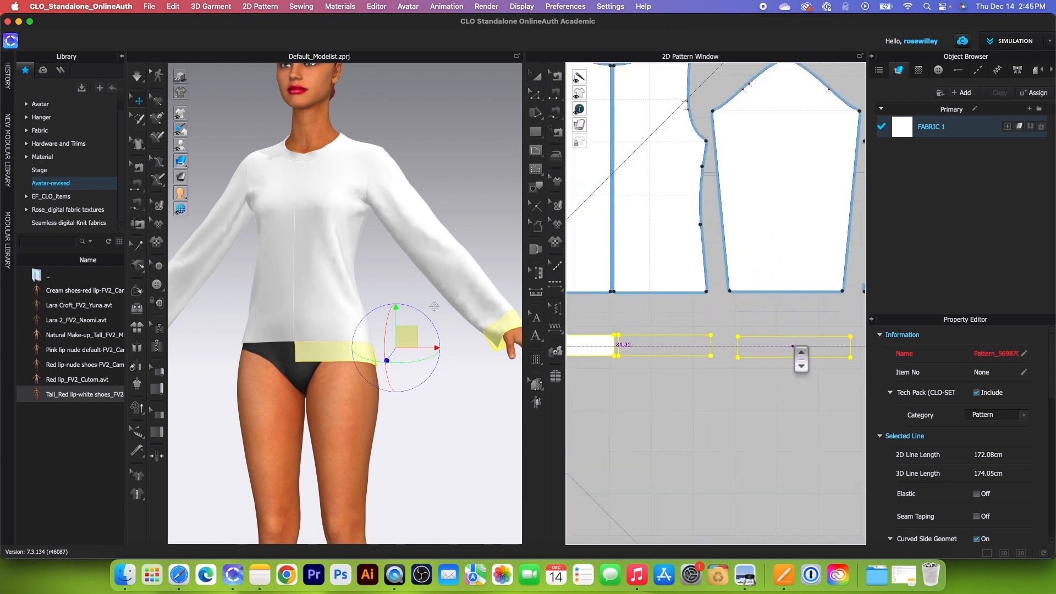
click(750, 387)
Simulate the garment with the mirrored hem bands and cuff attached
scroll(753, 363, down, 5)
scroll(344, 302, down, 4)
click(137, 75)
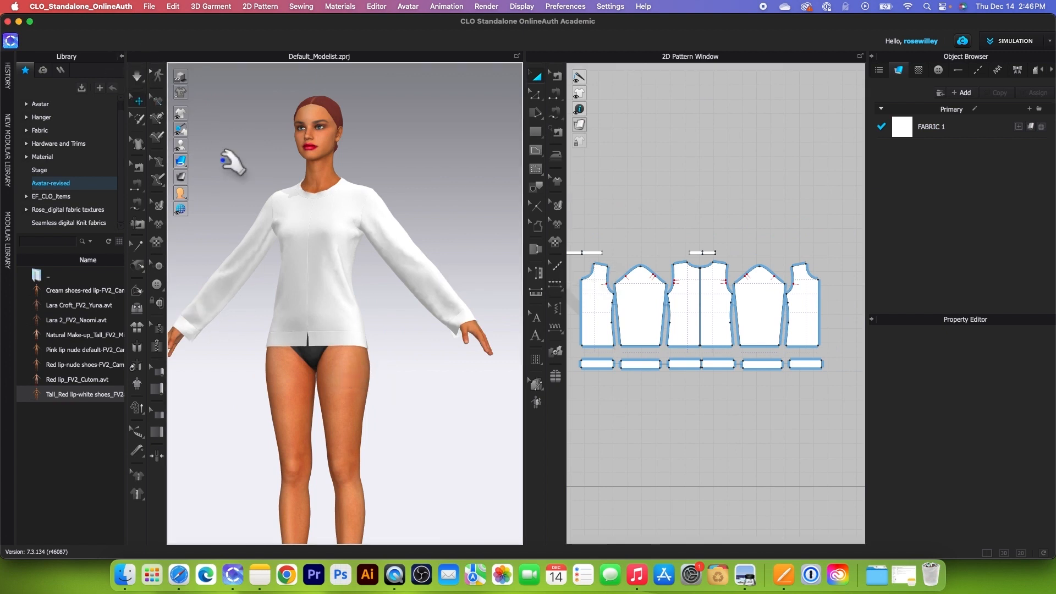
Sew the hem bands' short ends together at the centre front, side and centre back of the garment
scroll(467, 396, up, 4)
right_drag(466, 393, 476, 395)
scroll(410, 410, up, 4)
middle_drag(431, 438, 483, 392)
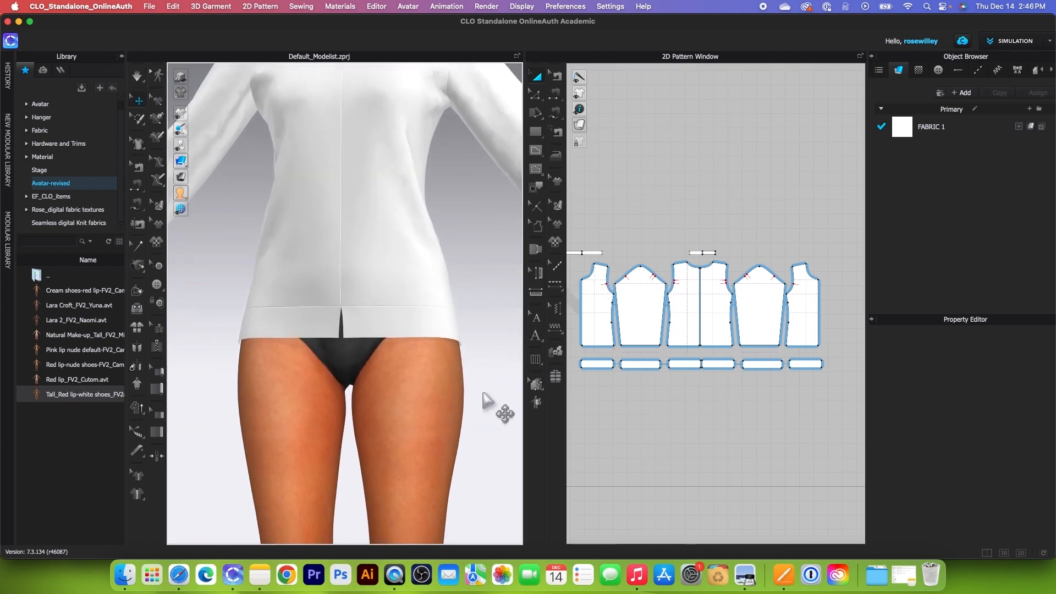
click(555, 94)
click(341, 329)
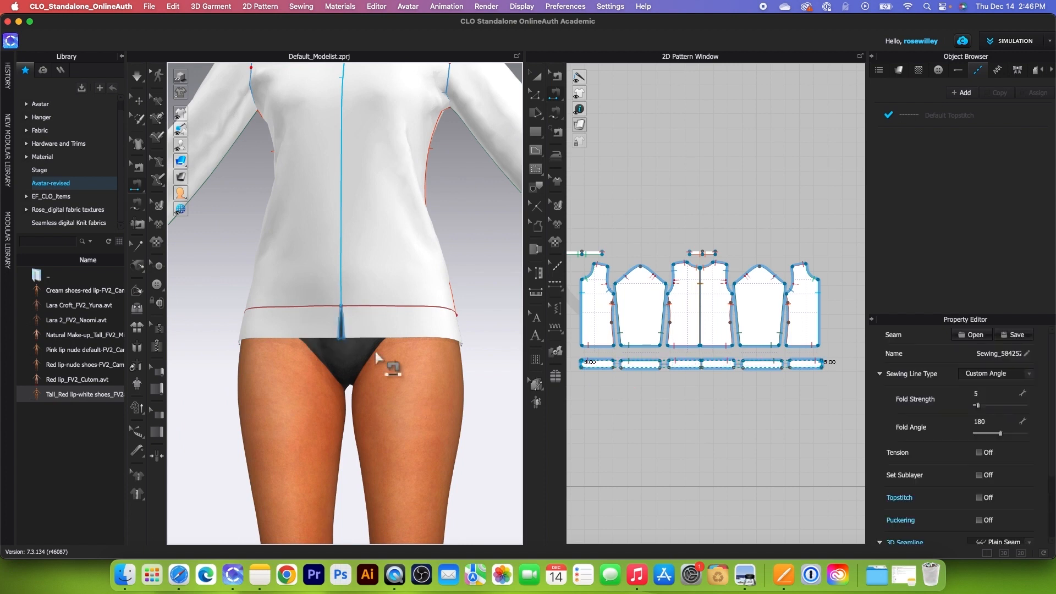
click(349, 336)
right_drag(358, 344, 331, 341)
click(387, 328)
click(402, 328)
right_drag(406, 333, 359, 339)
click(367, 339)
click(378, 343)
key(2)
Sew the two short ends of the sleeve cuff together in the pattern layout
scroll(429, 424, down, 5)
middle_drag(457, 422, 446, 404)
scroll(614, 398, up, 5)
scroll(615, 398, up, 3)
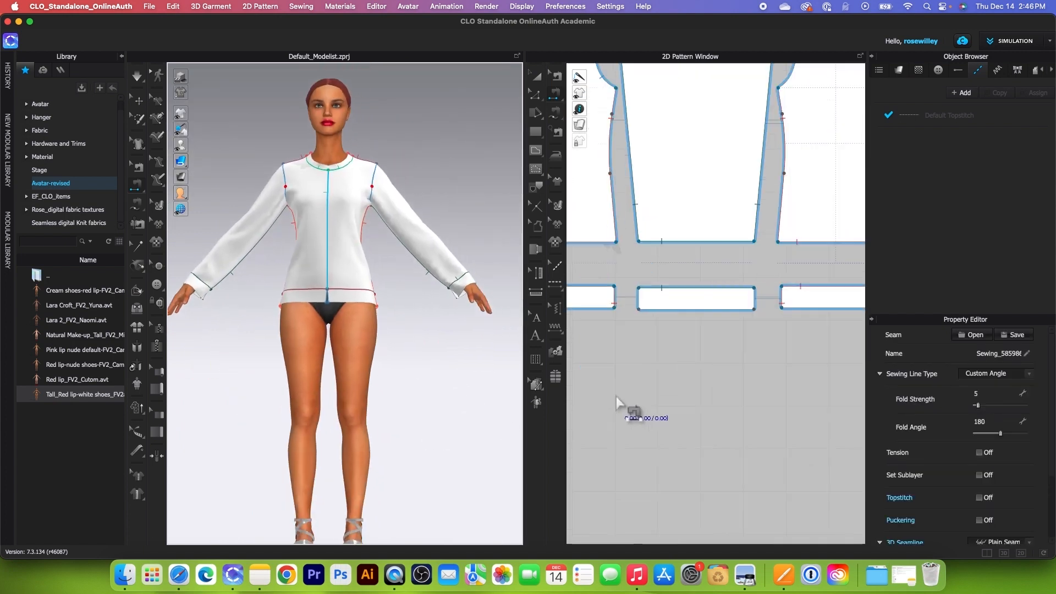
click(639, 295)
click(755, 295)
Simulate the garment to close the hem band and cuff seams on the avatar
click(537, 78)
scroll(264, 286, down, 3)
click(136, 75)
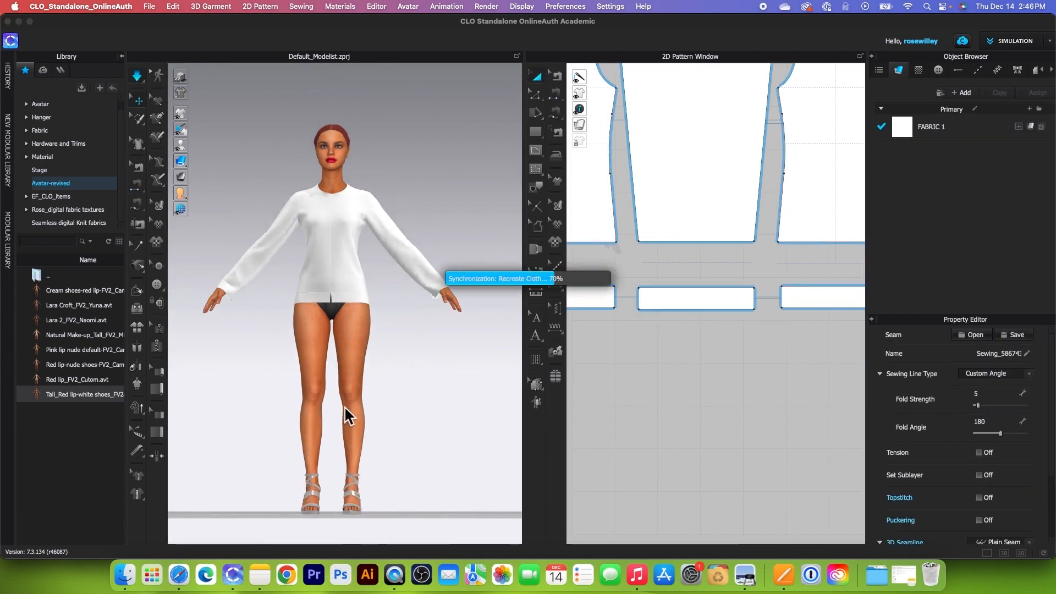
scroll(384, 395, up, 2)
scroll(659, 333, down, 4)
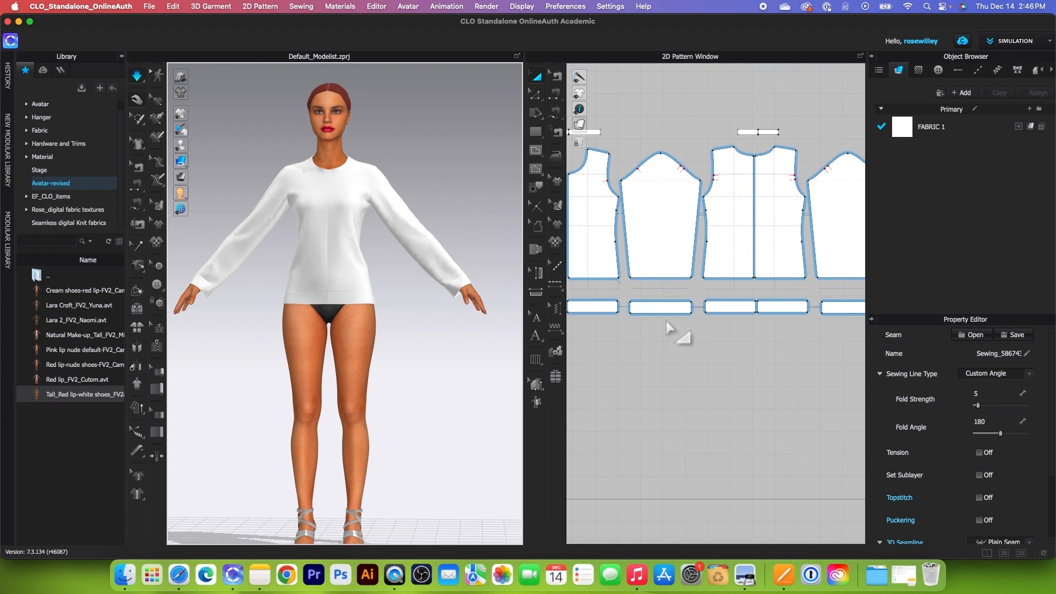
Scale the front hem band's width to 90%
scroll(631, 312, up, 2)
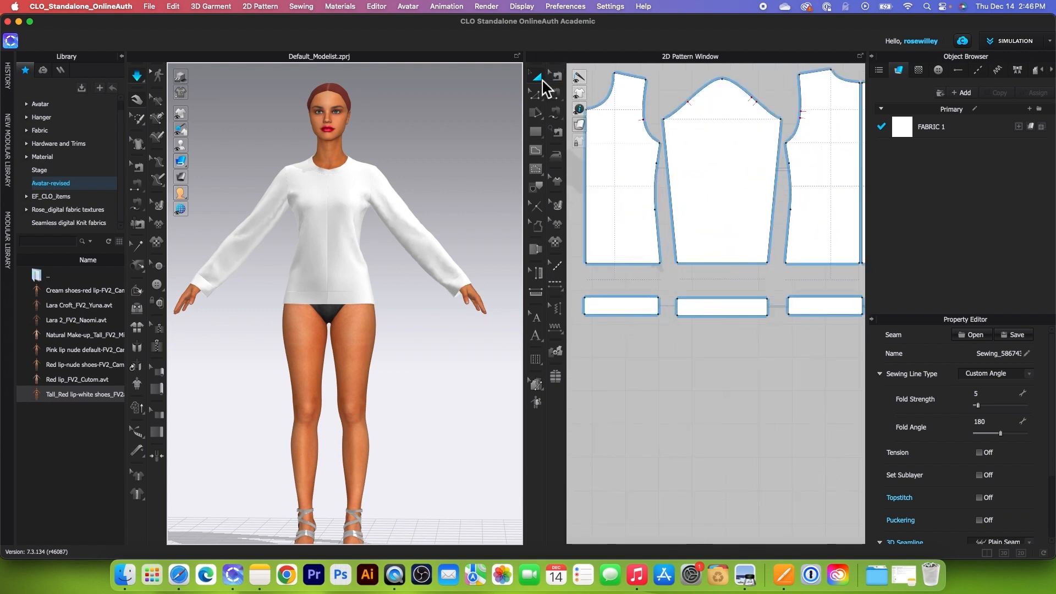
click(631, 314)
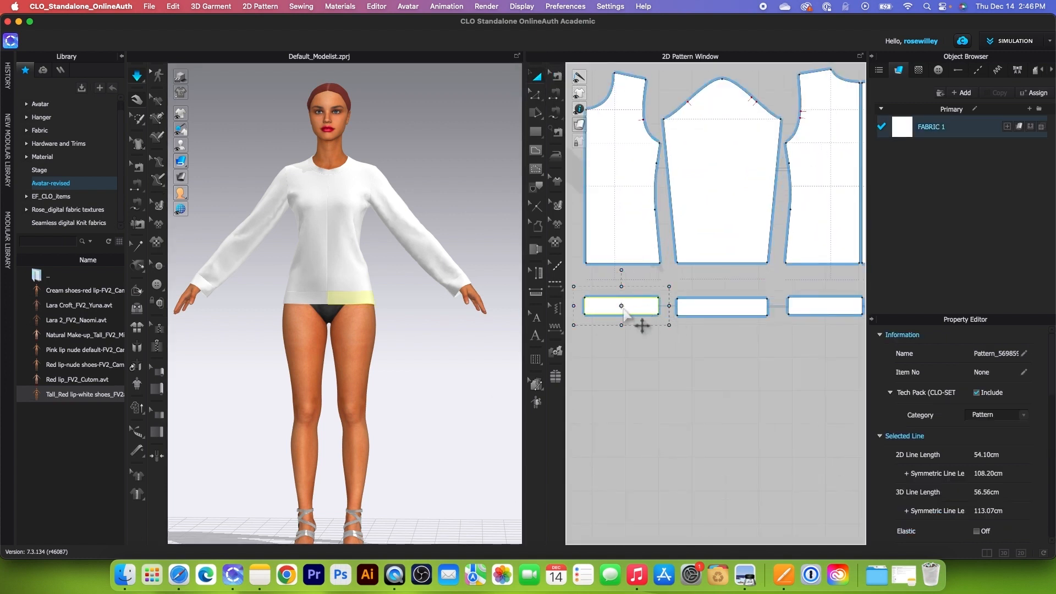
mouse_move(675, 312)
mouse_down()
mouse_move(662, 302)
mouse_move(661, 325)
mouse_up()
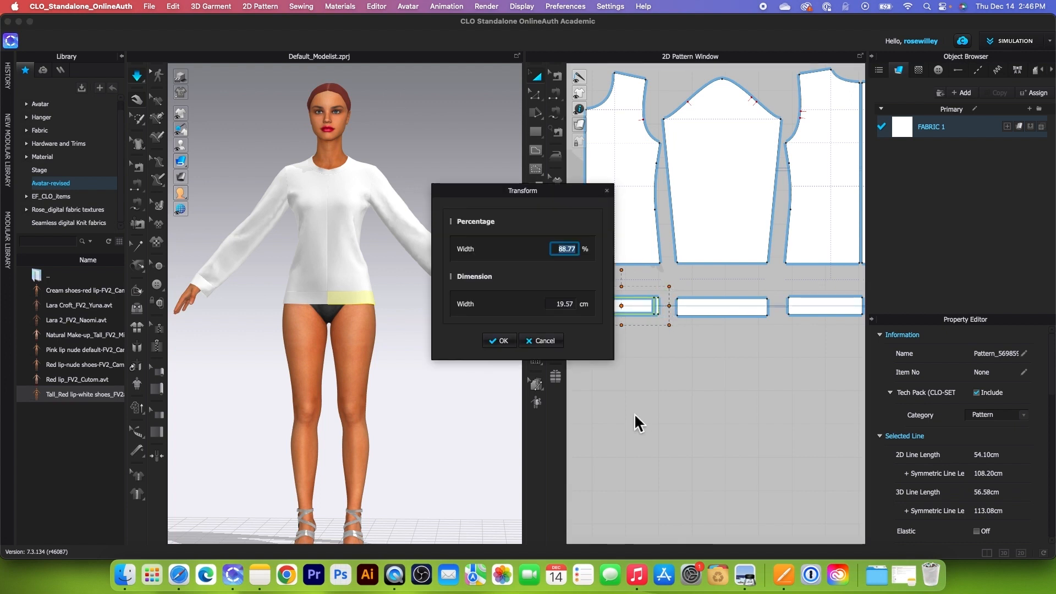
text(90)
click(501, 341)
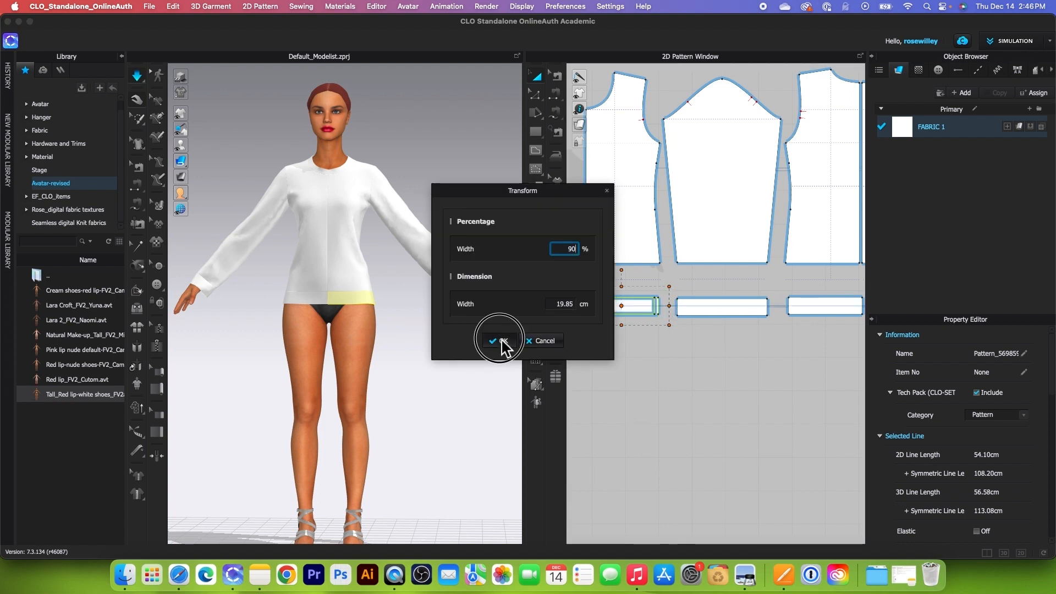
Scale the sleeve cuff and the back hem band to 90% of their width
click(733, 313)
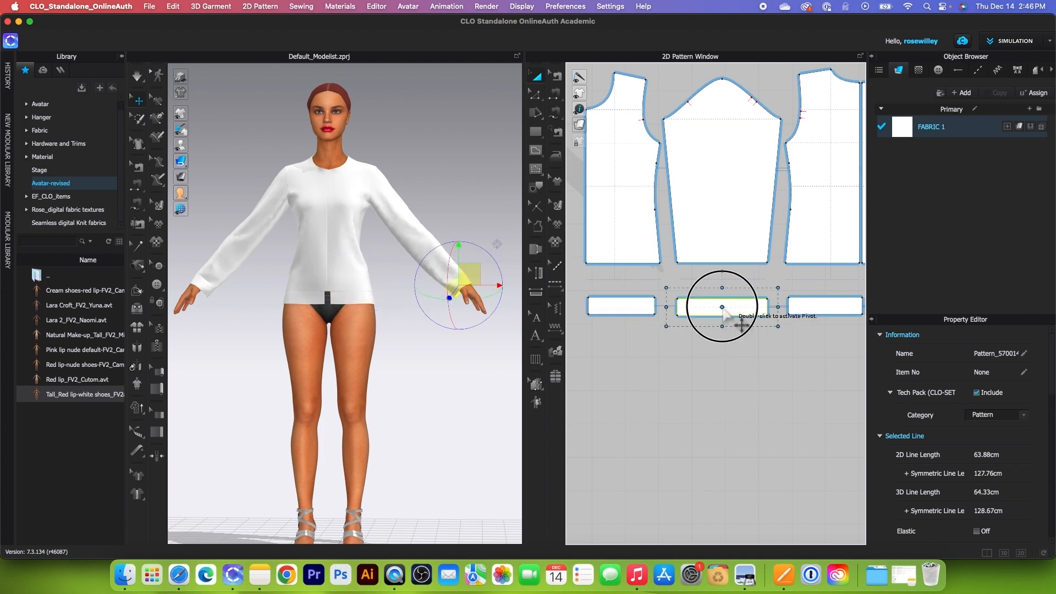
click(779, 308)
text(90)
click(501, 341)
Simulate the garment with the narrowed hem bands and cuffs and view the fit on the avatar
scroll(759, 342, up, 2)
scroll(448, 353, up, 5)
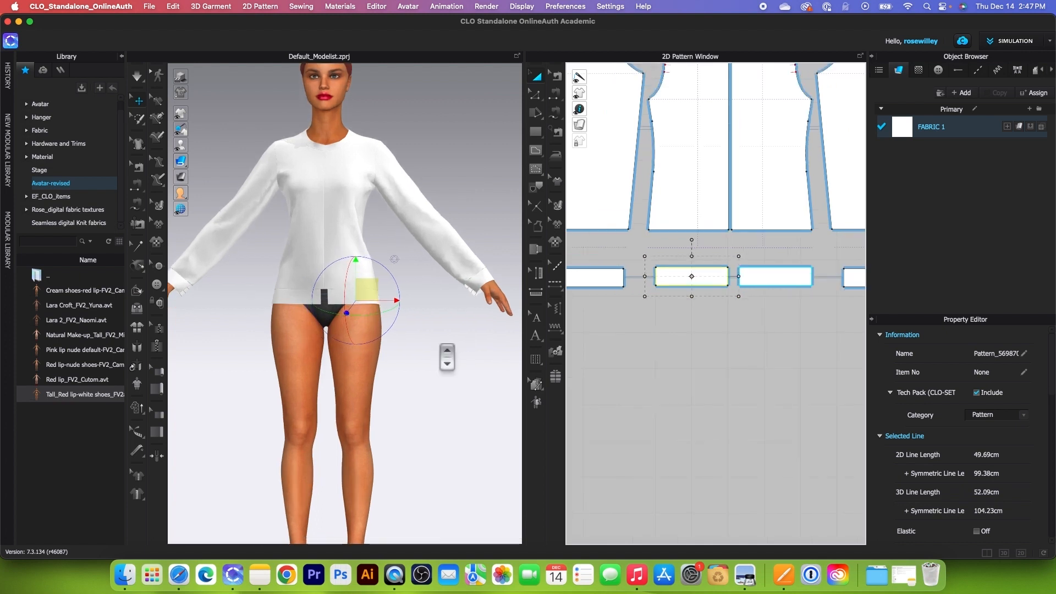
scroll(397, 366, up, 1)
click(139, 78)
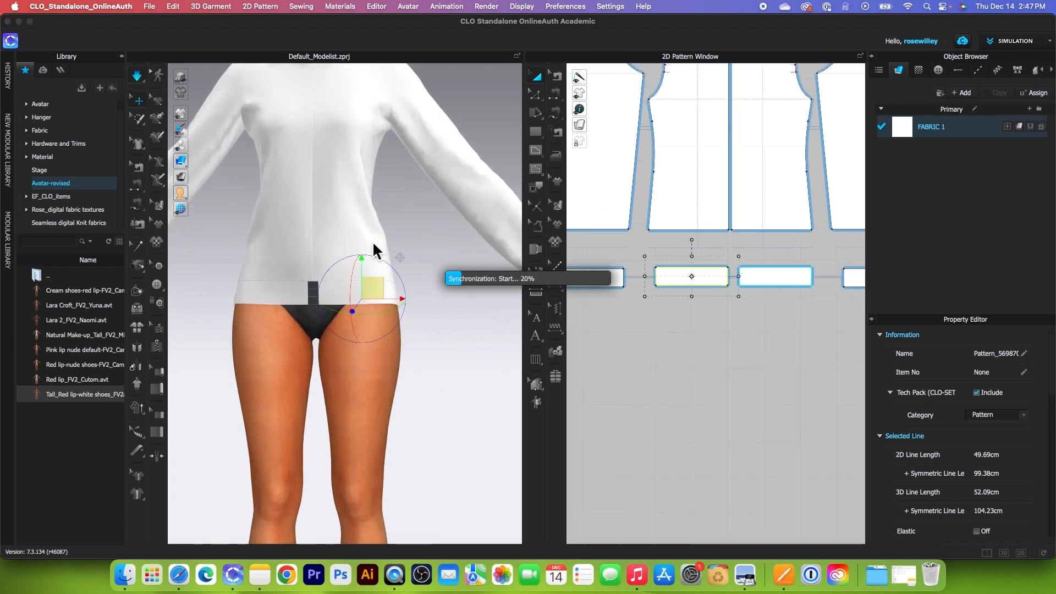
scroll(438, 304, down, 5)
mouse_move(447, 318)
right_down()
mouse_move(419, 315)
mouse_move(453, 320)
right_up()
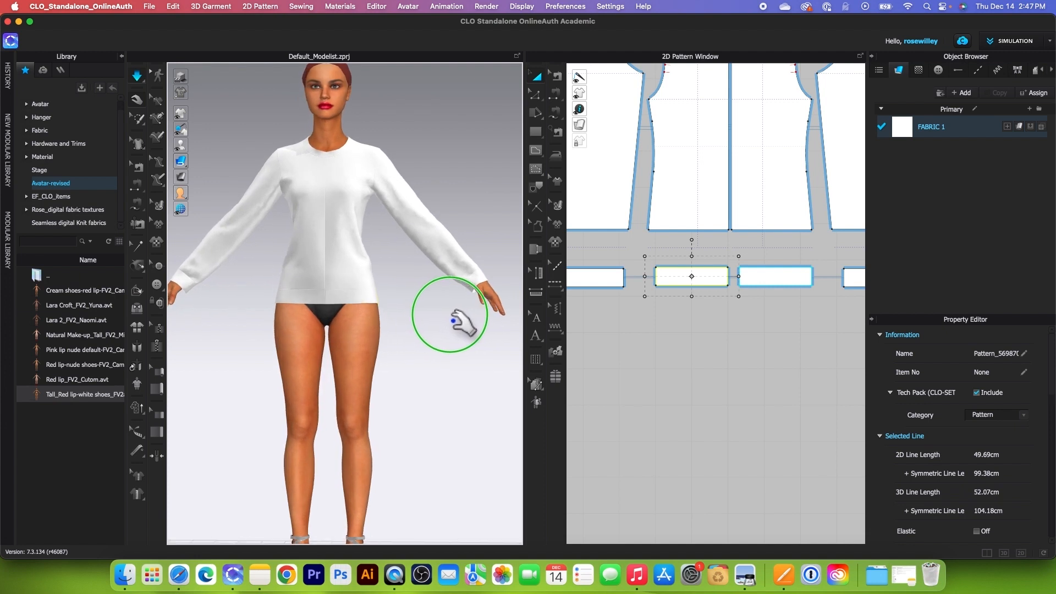